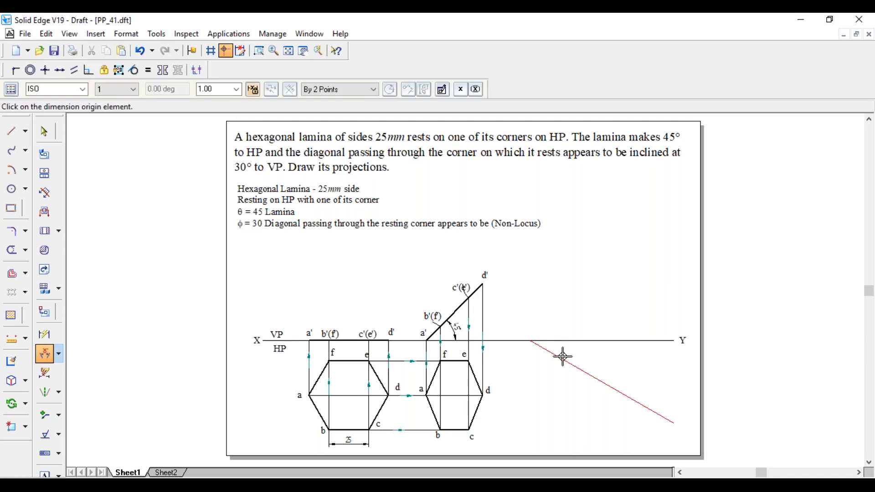
Place an angular dimension between the XY line and the inclined line starting from it.
click(571, 341)
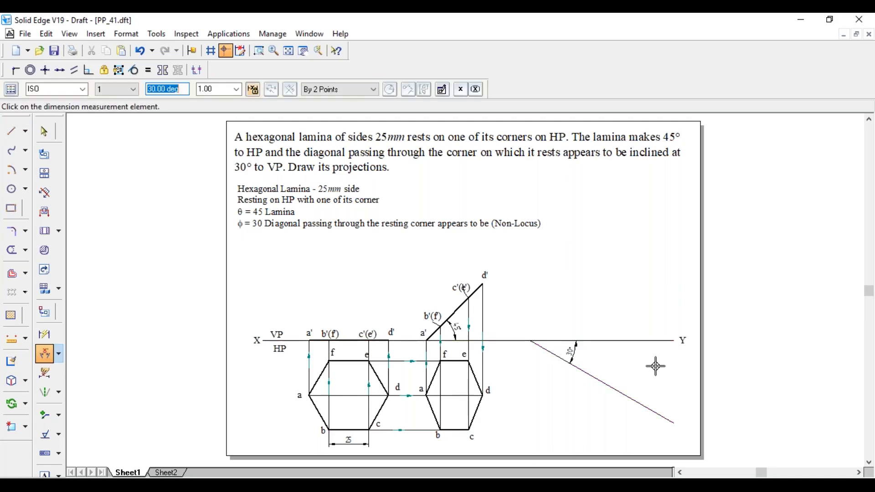
key(Escape)
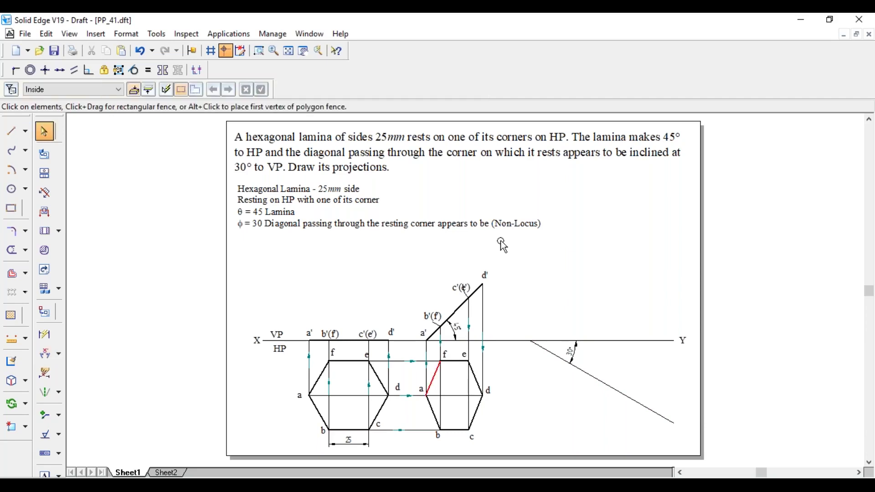
Dimension the length of the diagonal ad in the second top view, placing the dimension just below the diagonal.
click(258, 50)
click(407, 267)
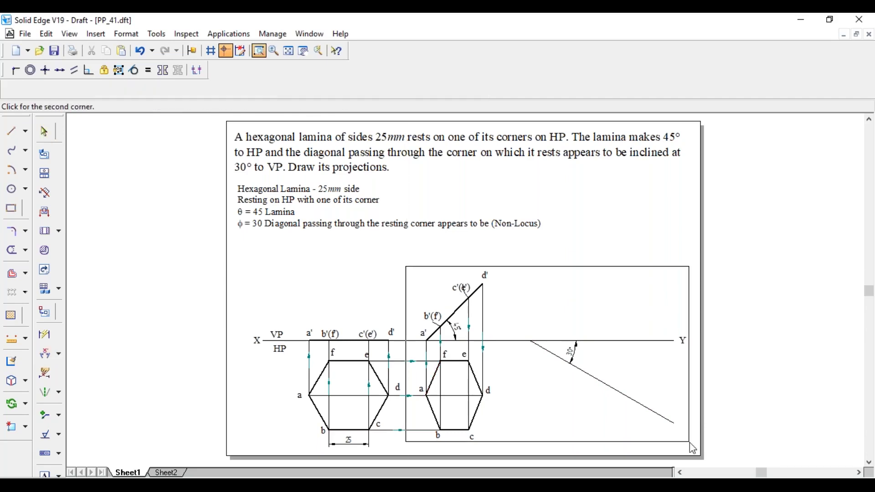
click(693, 449)
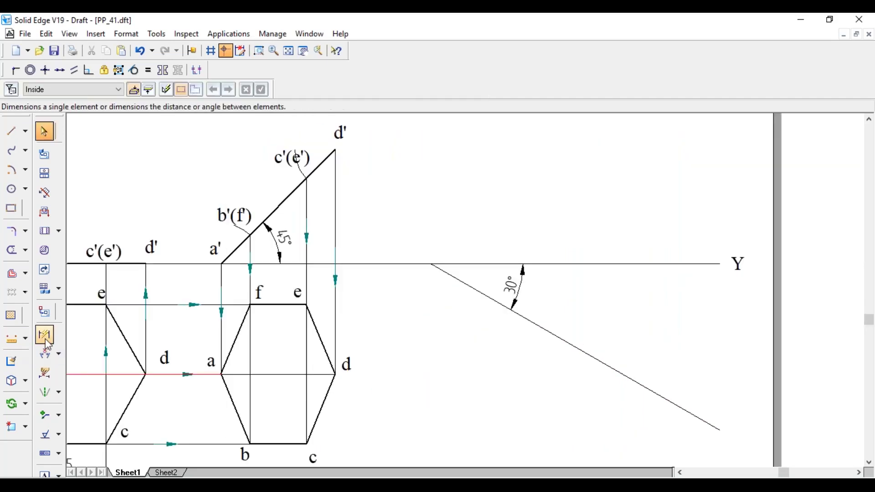
click(45, 335)
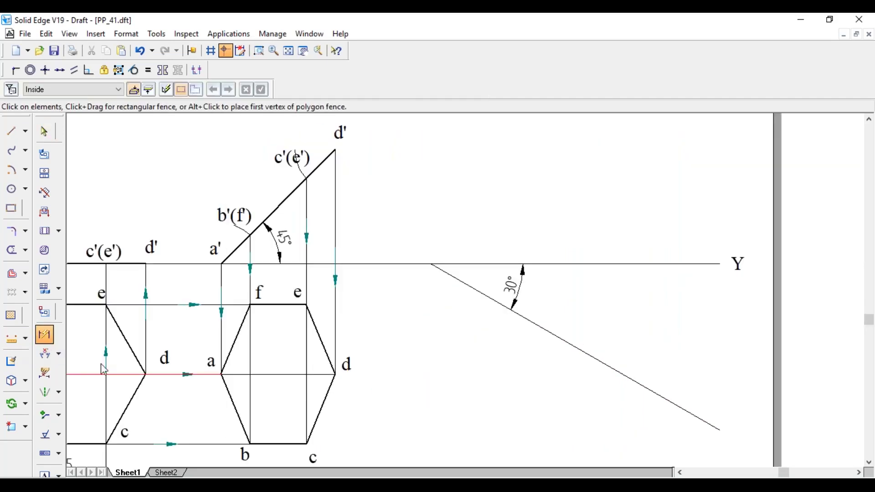
click(290, 373)
click(286, 403)
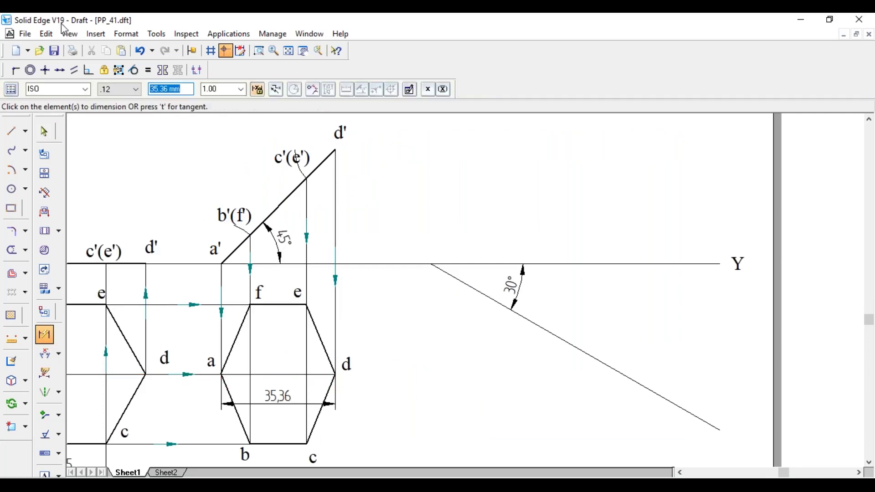
Draw a short arc of radius 35.36 mm centred on the inclined line, crossing the line toward its lower end.
click(12, 170)
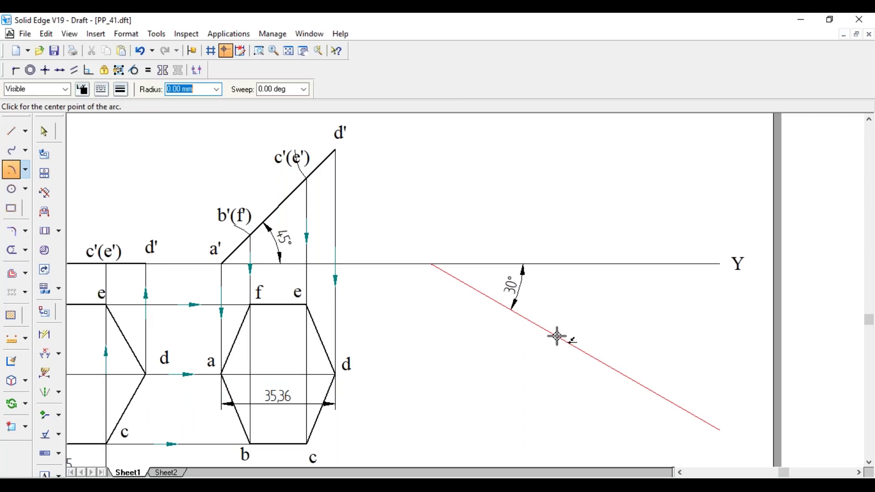
text(35.36)
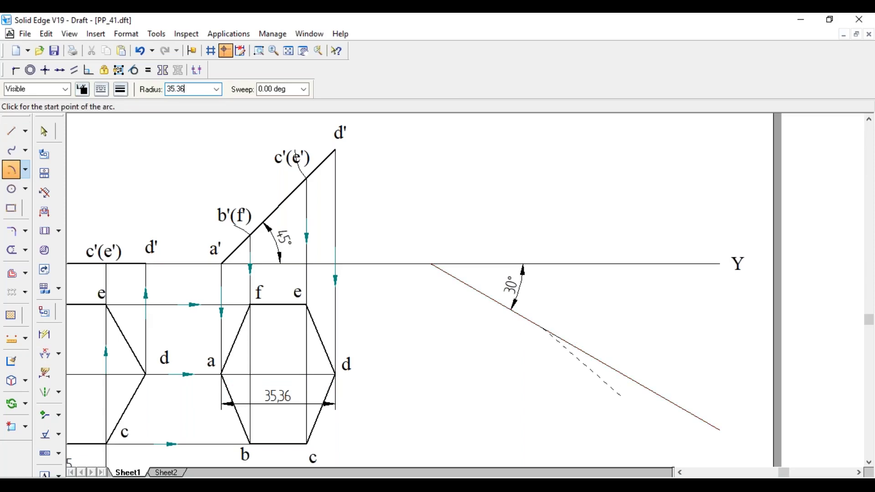
key(Tab)
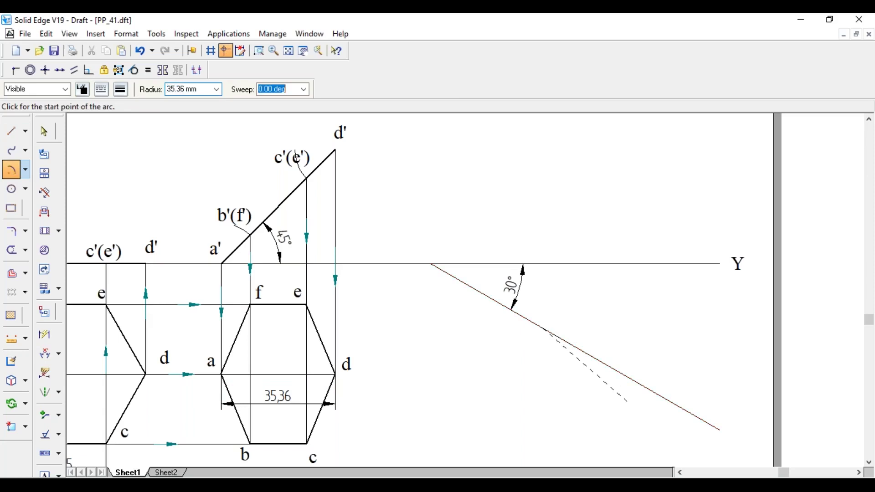
click(662, 418)
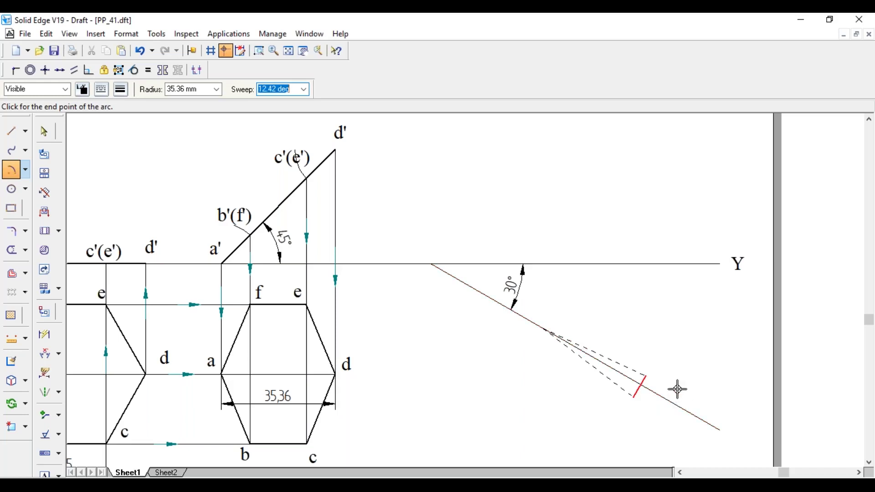
click(678, 389)
Trim the part of the arc that lies above the inclined line.
click(13, 250)
click(44, 249)
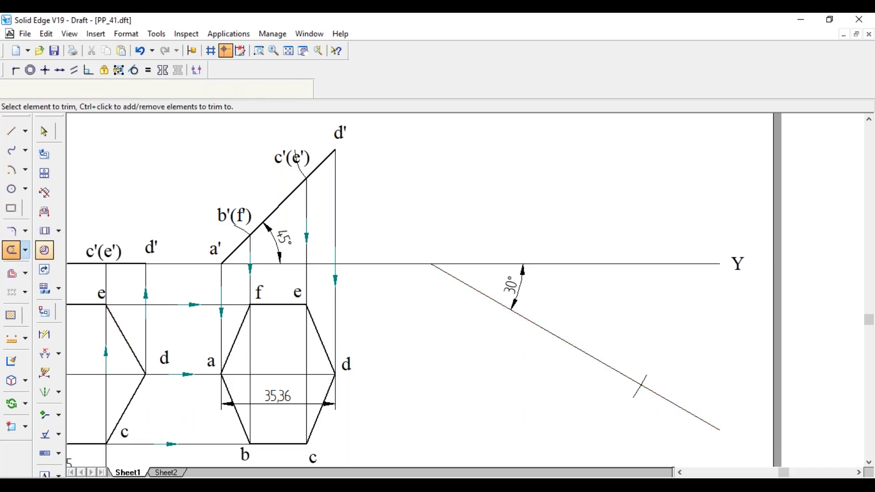
click(644, 377)
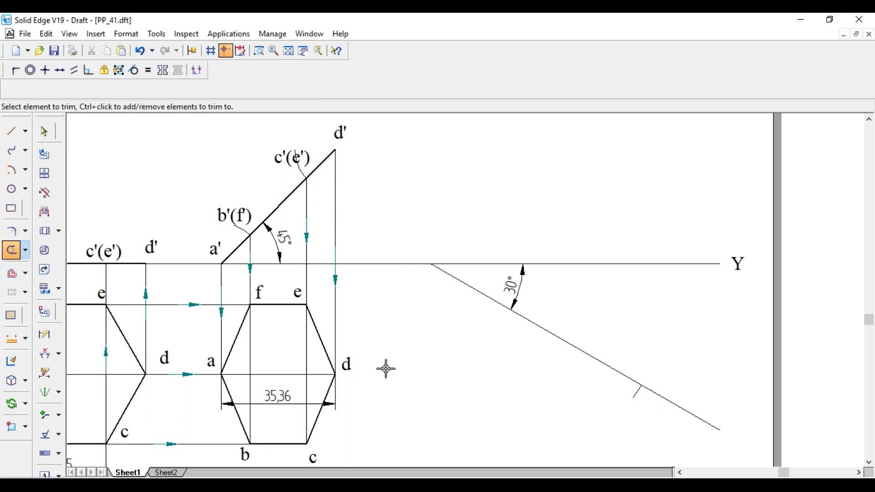
key(Escape)
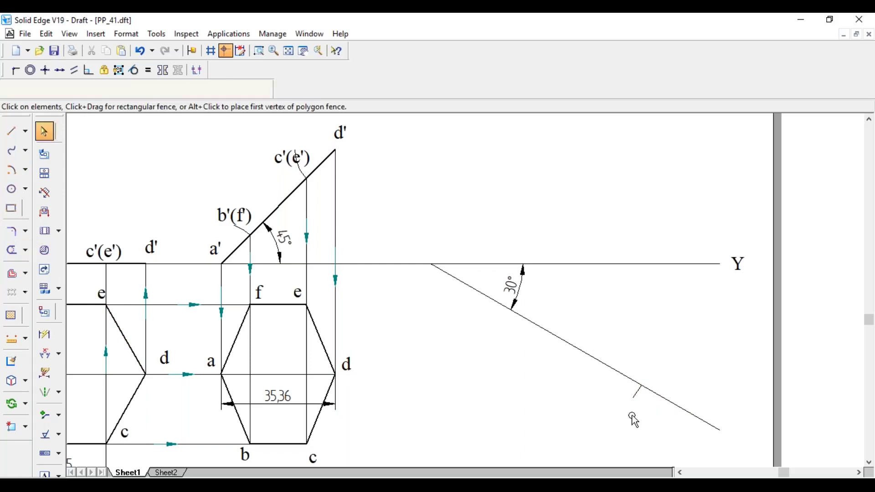
Place the label d below the arc mark on the inclined line and copy the label a beside the arc's centre.
text(d)
click(642, 401)
click(635, 395)
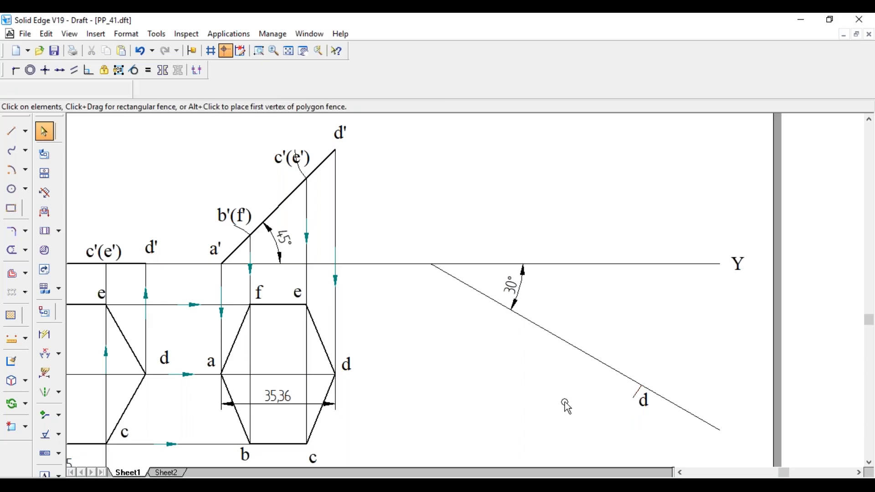
click(538, 331)
key(Escape)
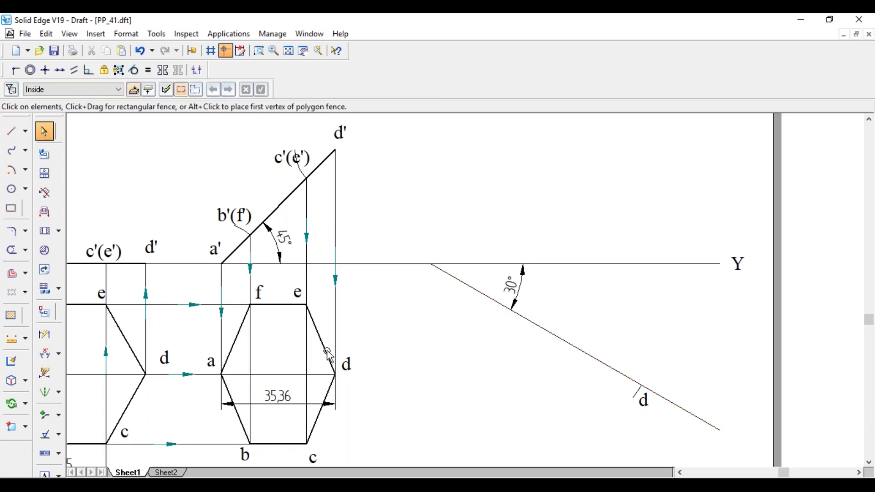
click(211, 361)
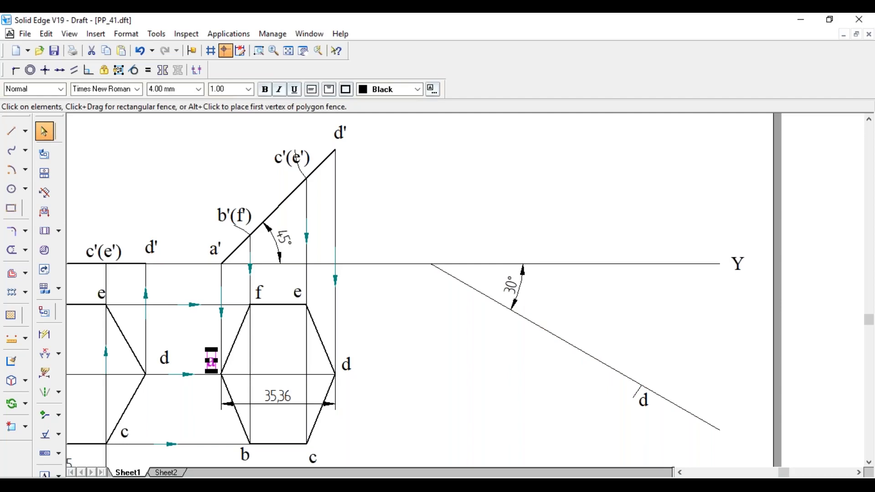
ctrl+drag(211, 362, 533, 334)
click(603, 311)
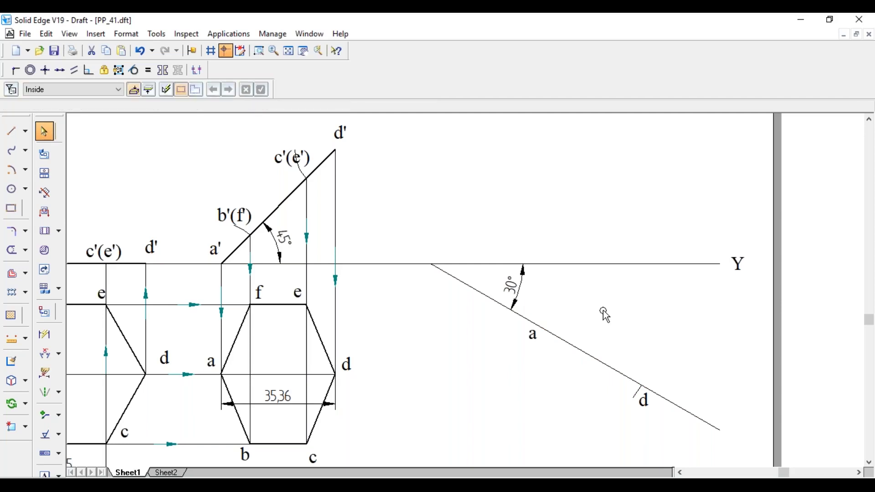
Delete the length dimension of the diagonal ad in the second top view.
click(285, 403)
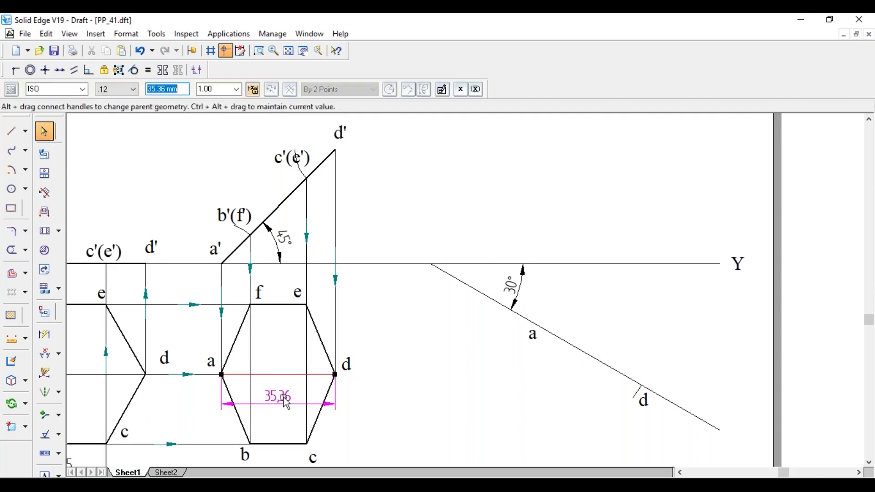
key(Delete)
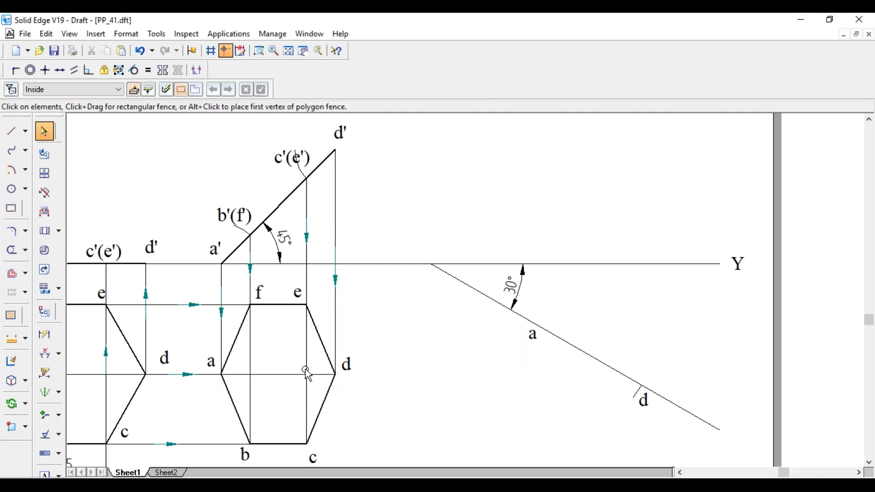
click(251, 356)
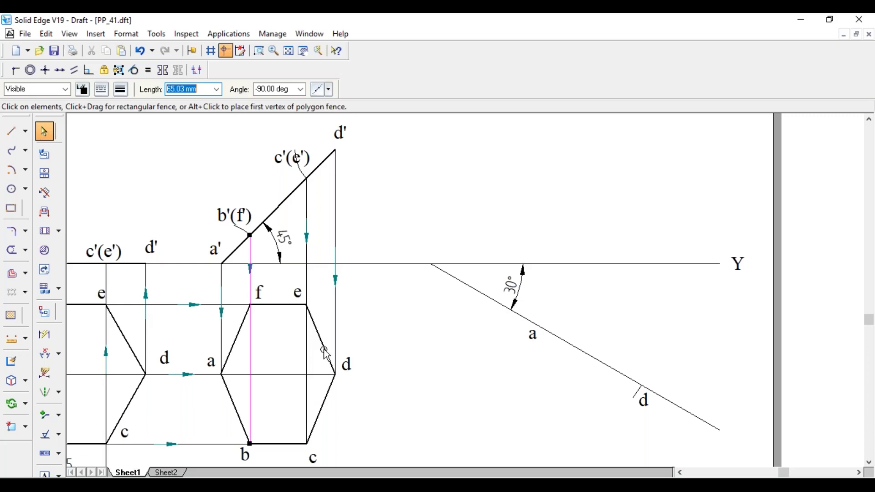
click(306, 391)
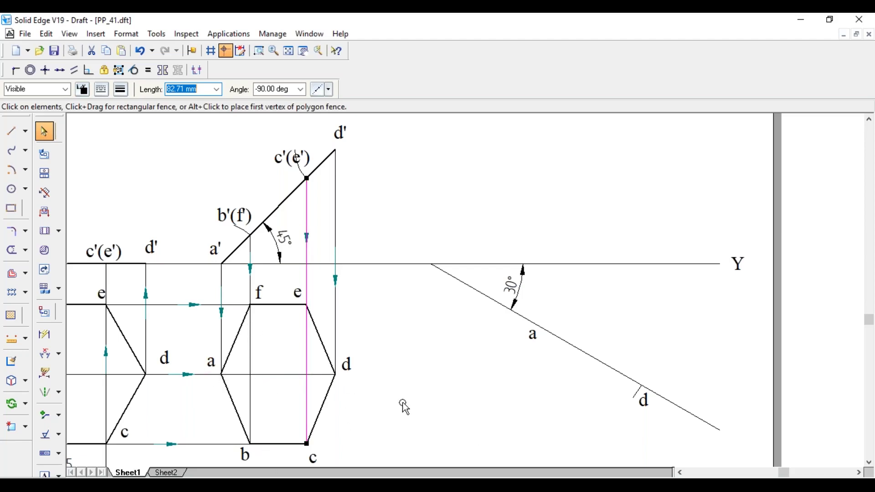
key(Escape)
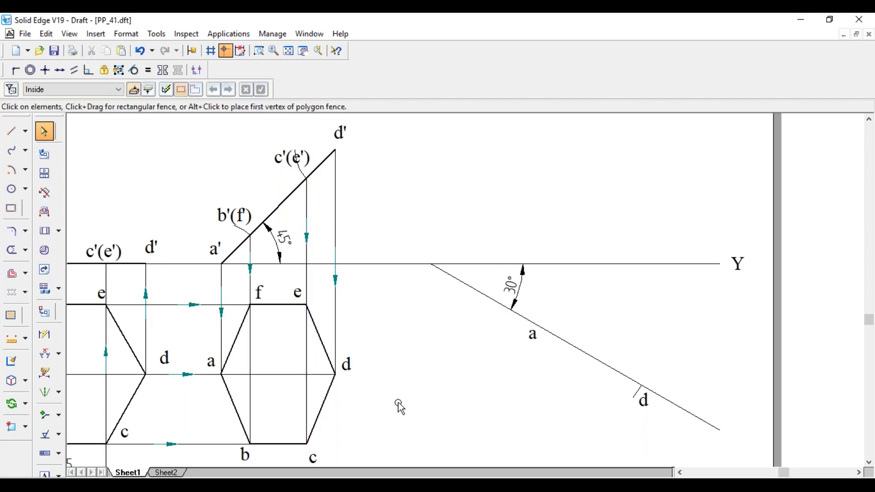
Dimension the horizontal distance between the projector through a and the line bf in the second top view.
click(44, 334)
click(221, 340)
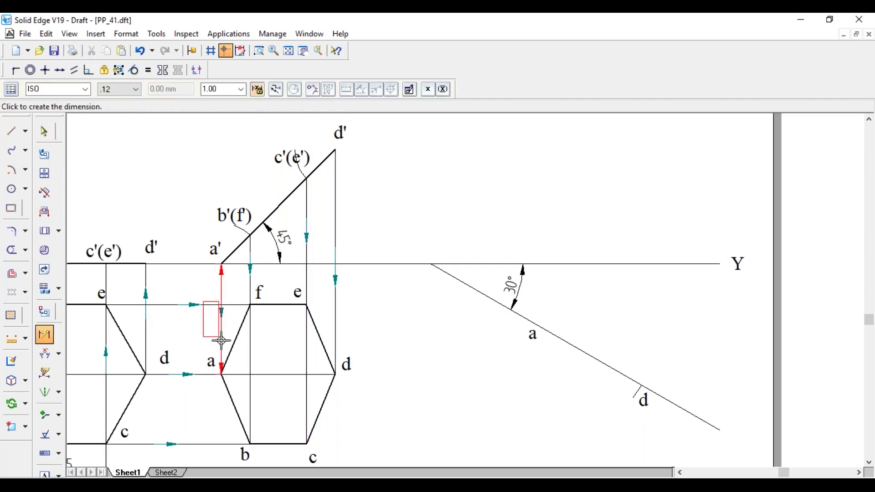
click(222, 334)
click(256, 332)
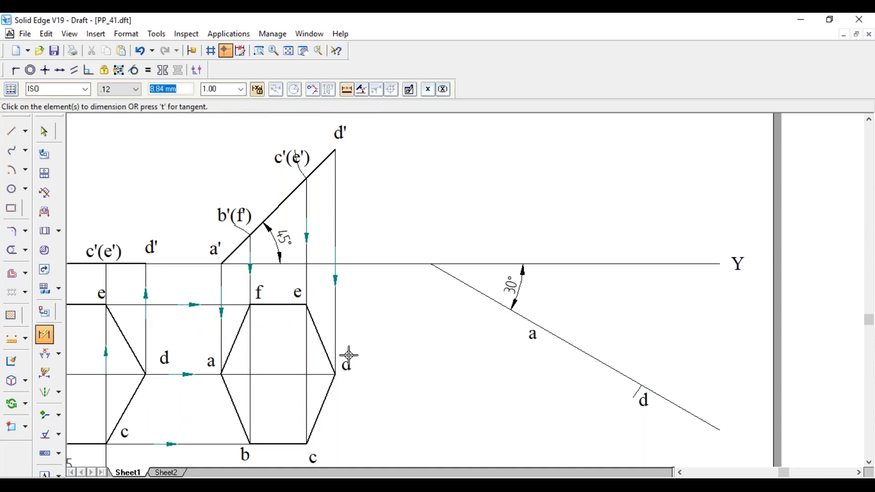
Measure the distance between the line ce and the projector through d with a dimension, and delete that dimension.
click(305, 338)
click(335, 329)
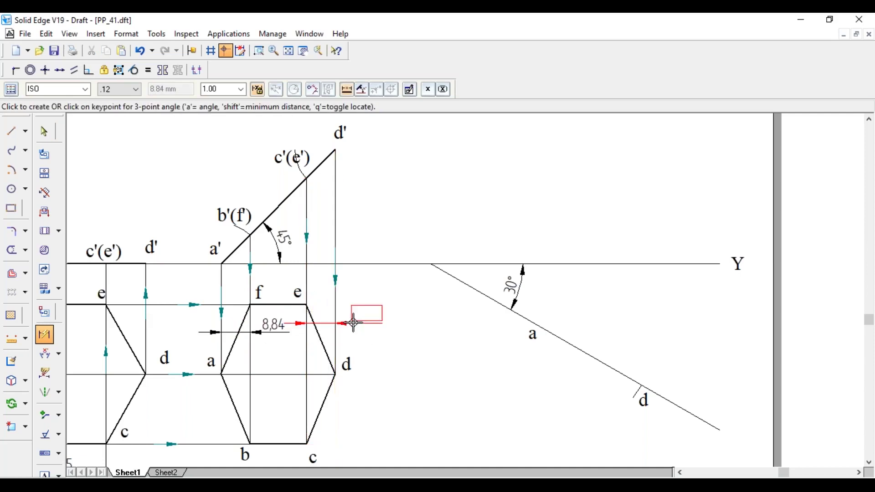
click(352, 320)
key(Escape)
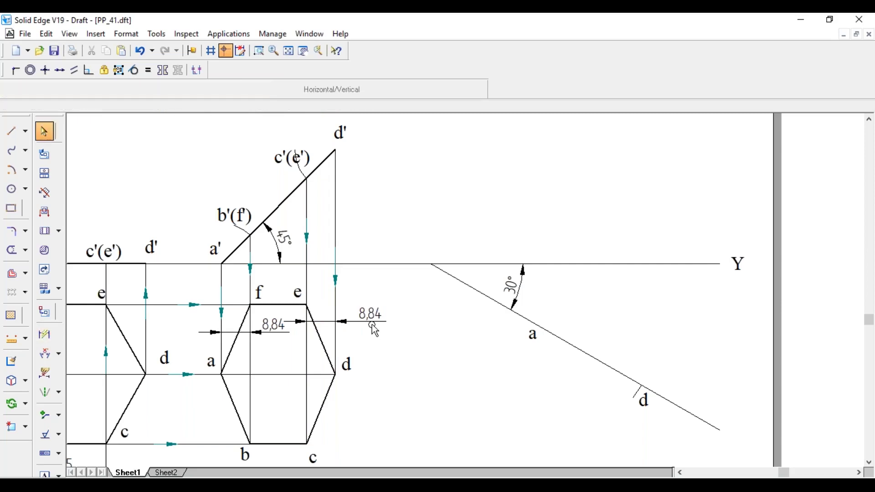
key(Delete)
Draw a short arc of radius 8.84 mm centred at a, crossing the inclined line toward d.
click(13, 171)
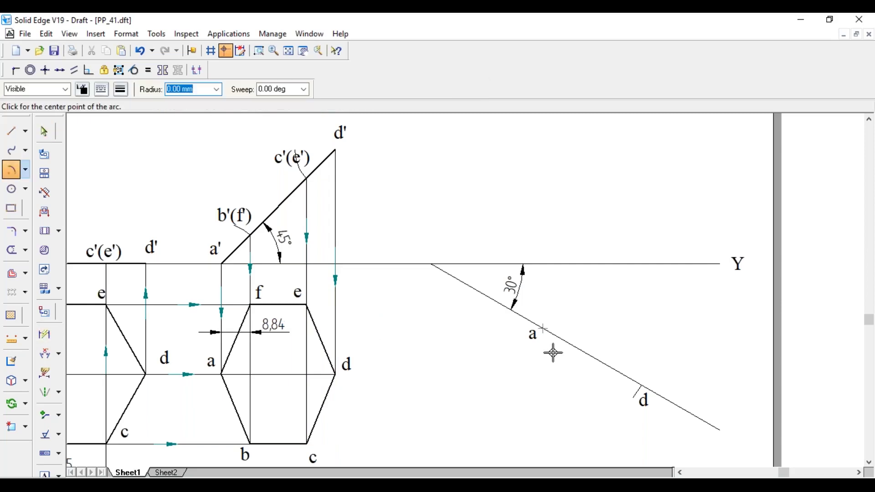
click(544, 329)
text(8.84)
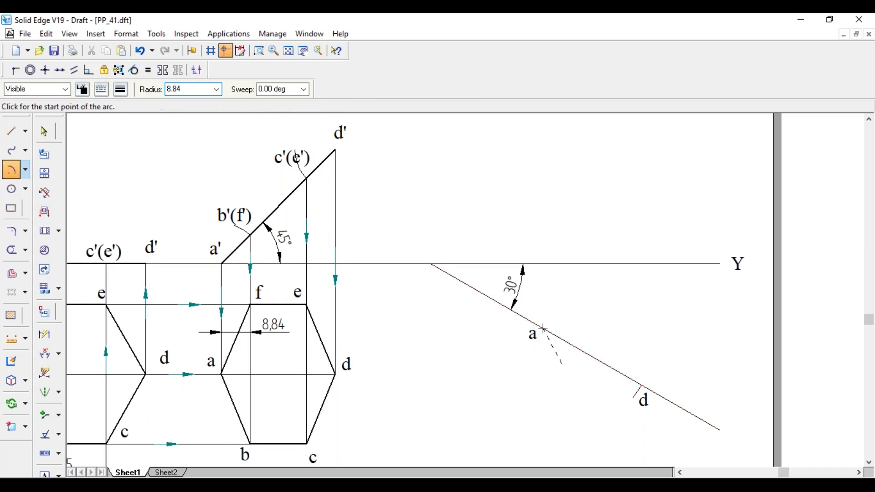
key(Tab)
click(571, 356)
click(589, 339)
key(Escape)
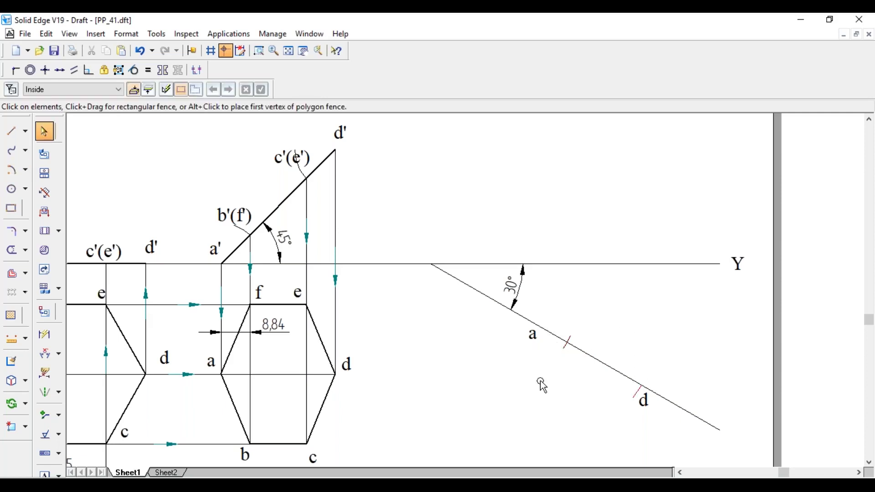
Draw a short arc of radius 8.84 mm centred at d, crossing the inclined line toward a.
click(16, 172)
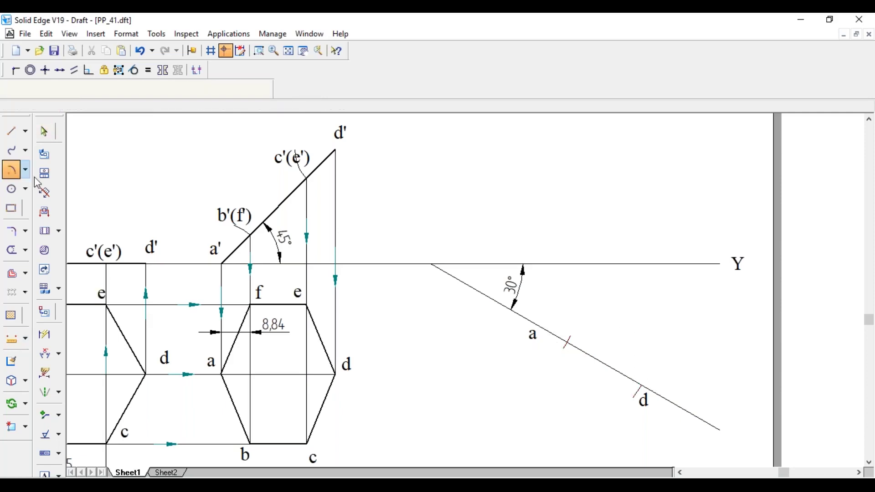
click(640, 386)
text(8.84)
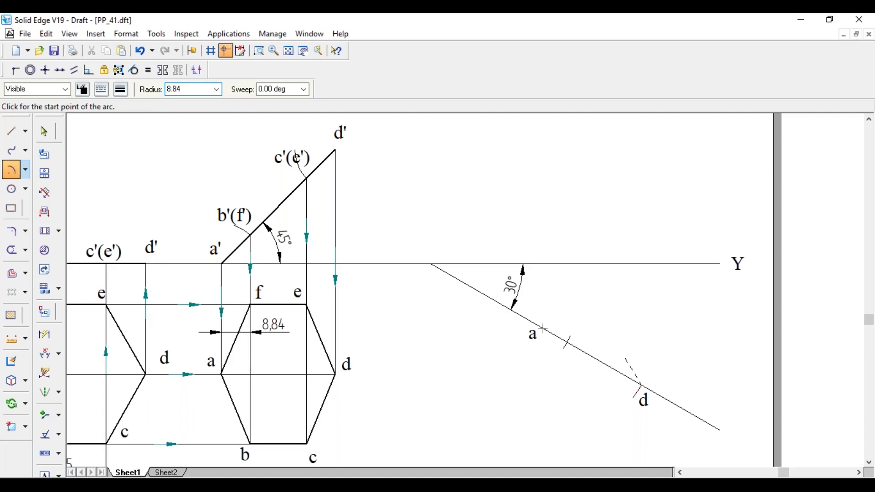
key(Tab)
click(616, 355)
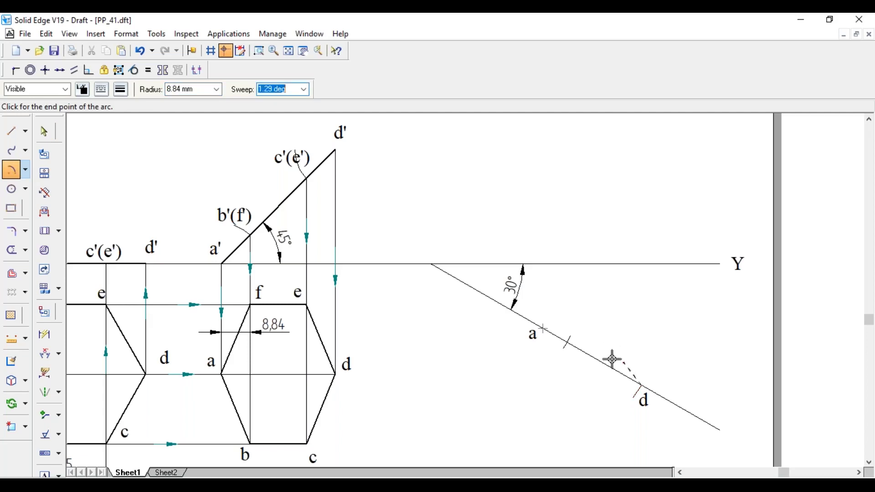
click(602, 375)
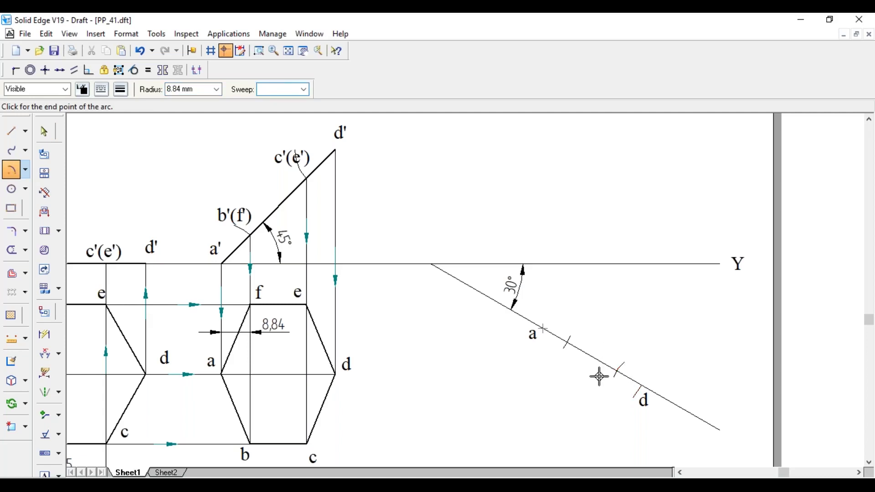
key(Escape)
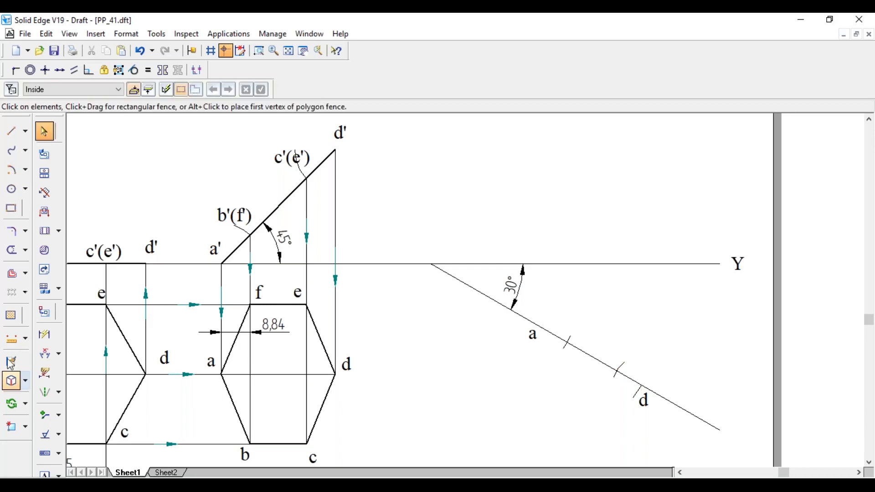
Trim the parts of both 8.84 mm arcs that lie above the inclined line.
click(11, 250)
click(571, 337)
click(622, 360)
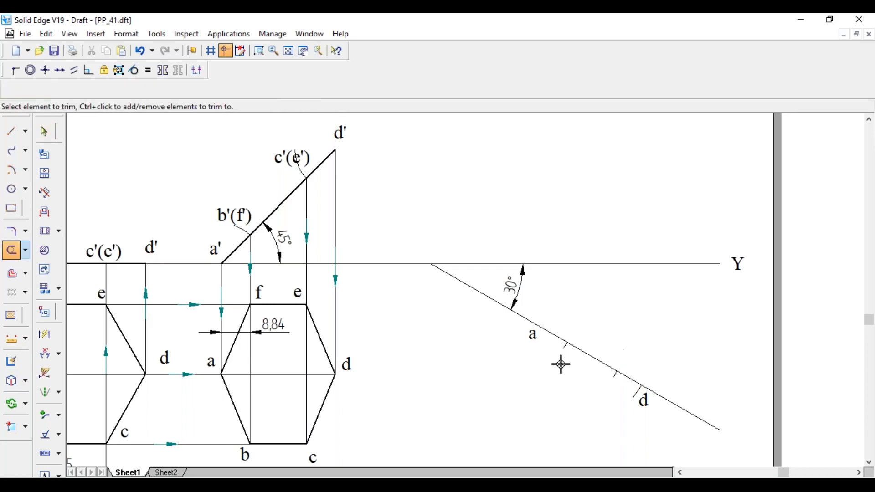
Dimension the vertical distance from edge fe to the horizontal line ad in the inclined lamina's top view.
click(11, 131)
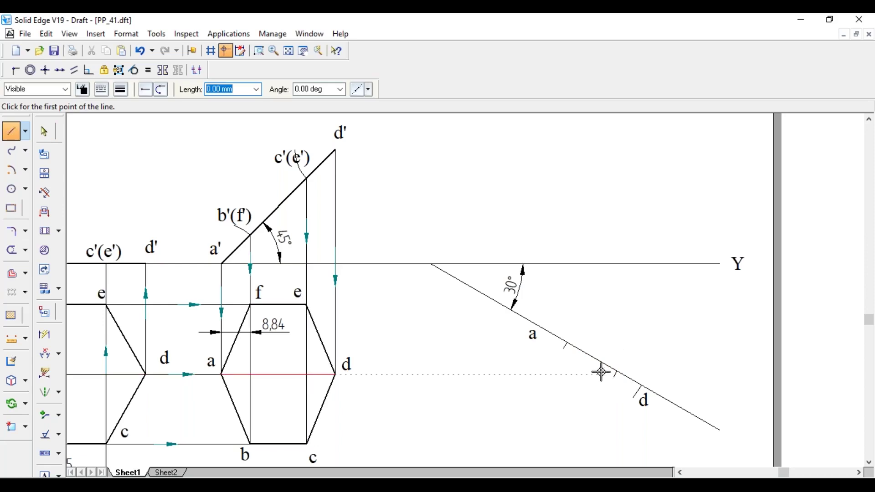
click(46, 339)
click(278, 305)
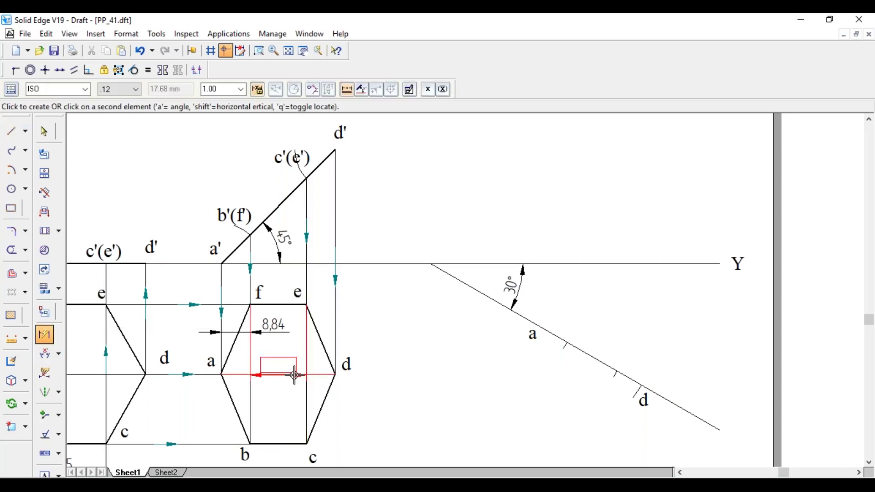
click(300, 305)
click(402, 347)
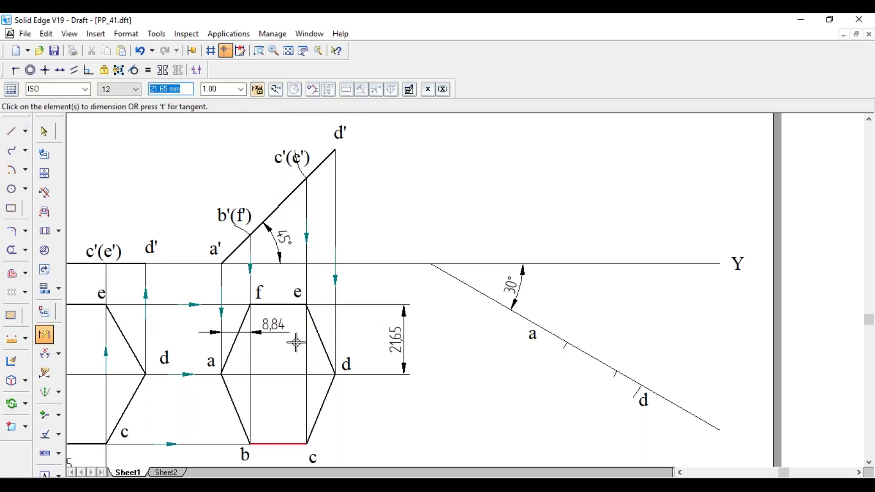
Draw a 21.65 mm line at 60° upward from the arc mark nearest a on the inclined line.
click(11, 131)
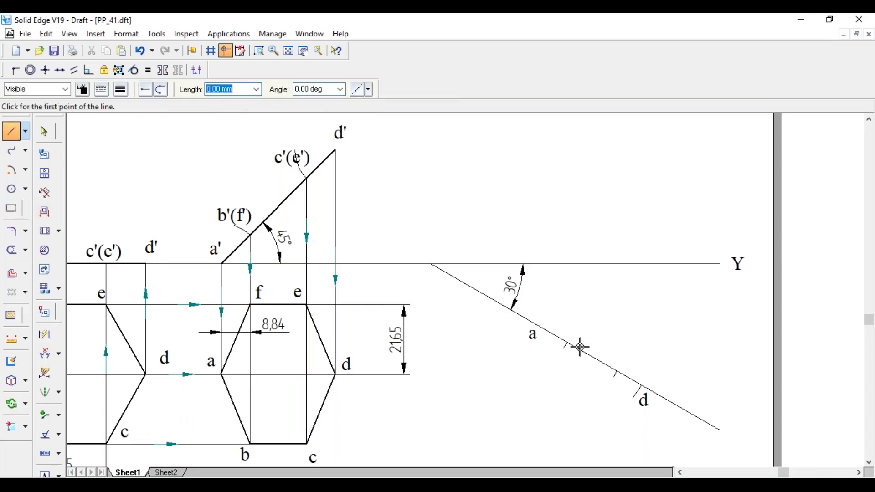
click(565, 348)
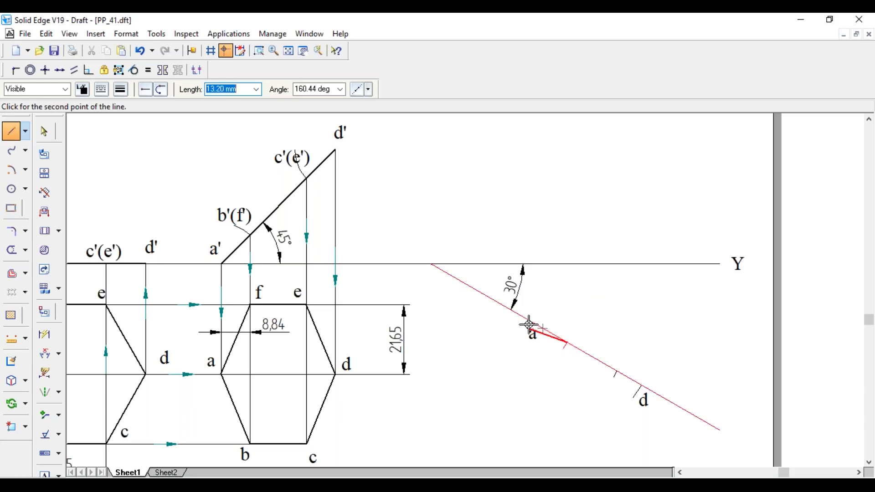
text(21.65)
key(Tab)
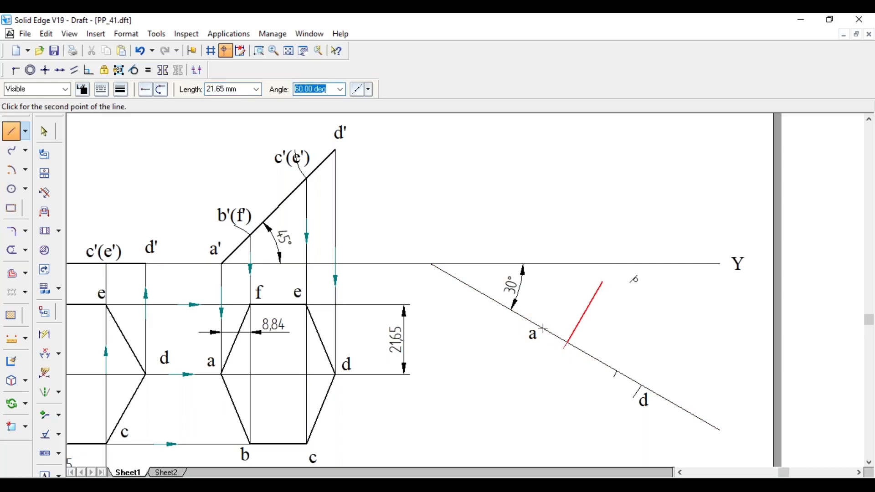
key(Return)
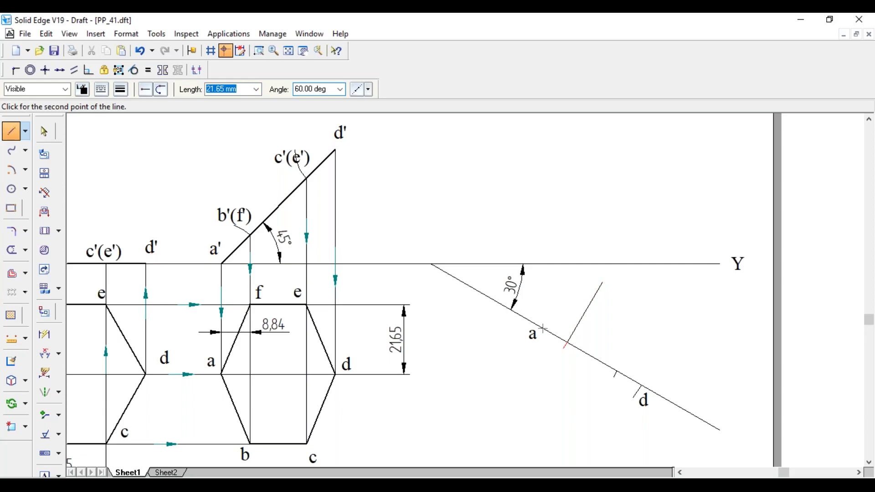
right_click(803, 398)
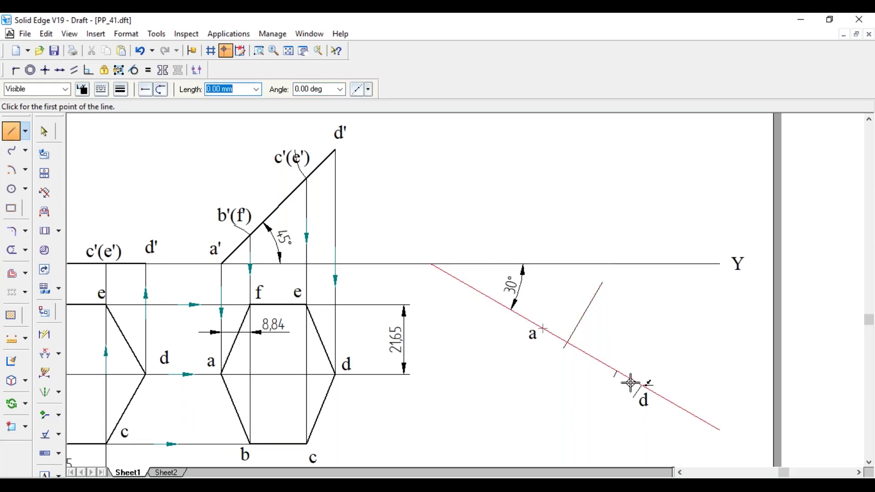
Draw a 21.65 mm line at 60° upward from the inner arc mark nearest d on the inclined line.
click(616, 370)
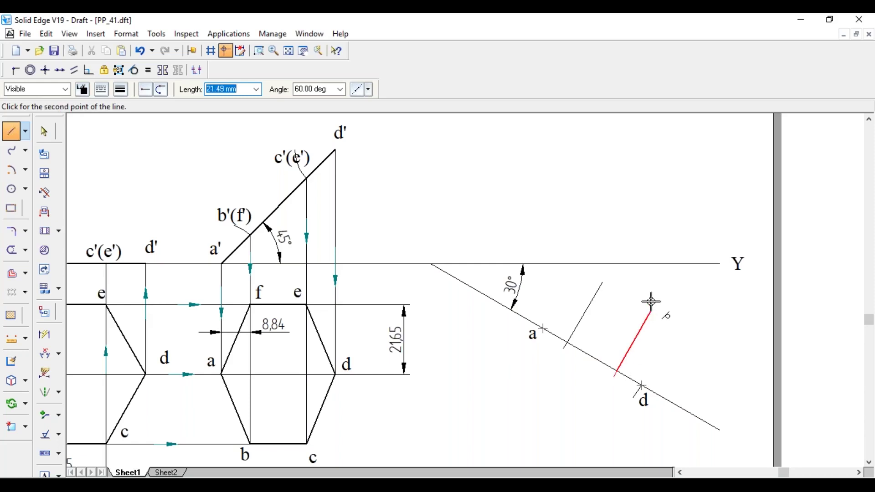
text(21.65)
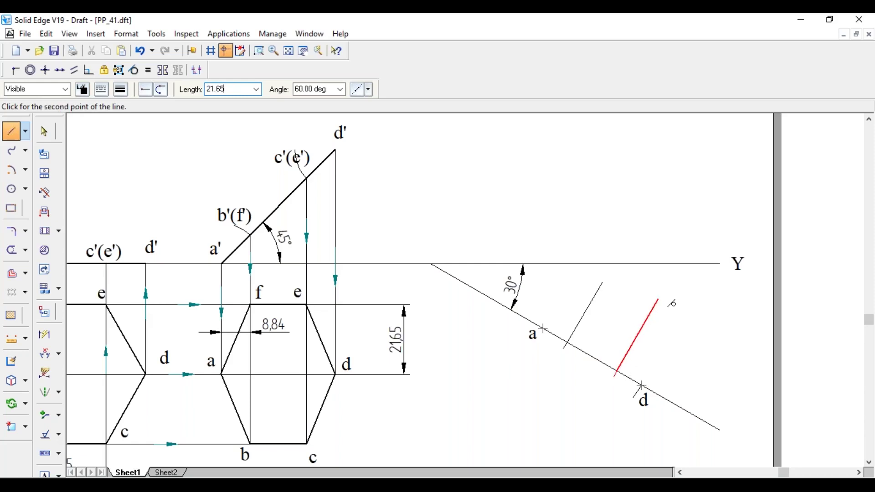
key(Tab)
key(Return)
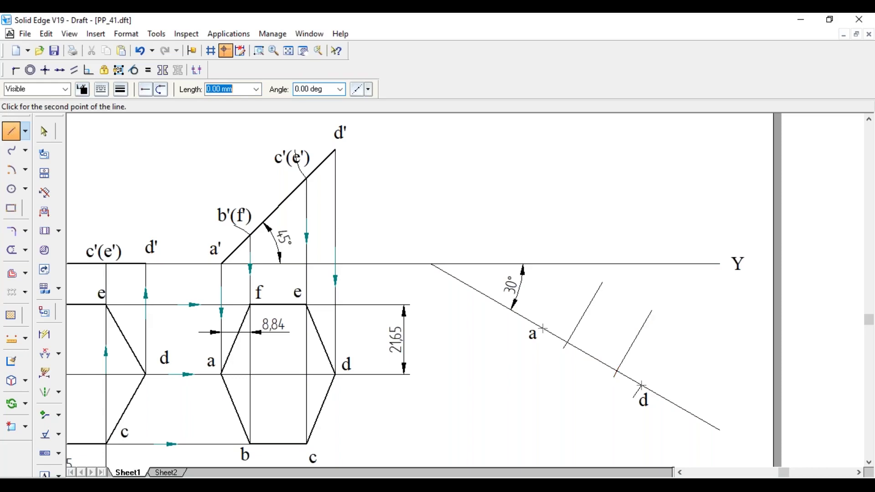
right_click(660, 299)
Draw a 21.65 mm line at -120° downward from the inner arc mark nearest d, opposite the upper perpendicular.
click(616, 370)
text(21.65)
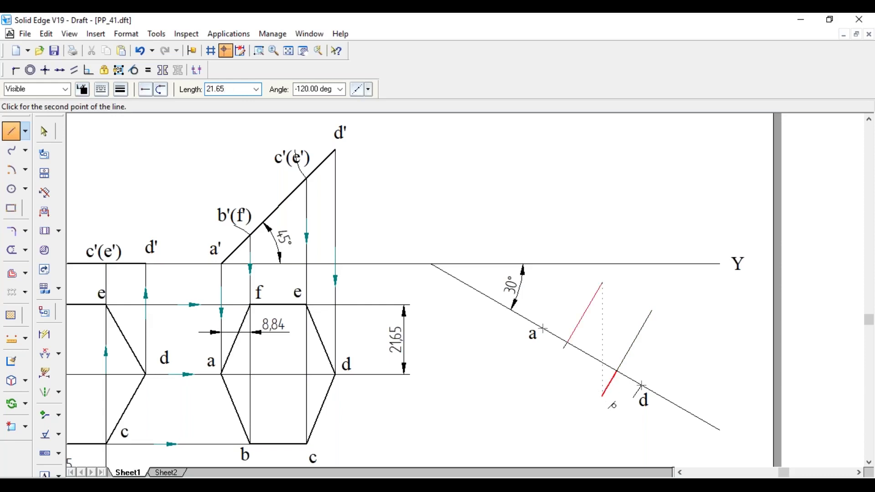
key(Tab)
key(Return)
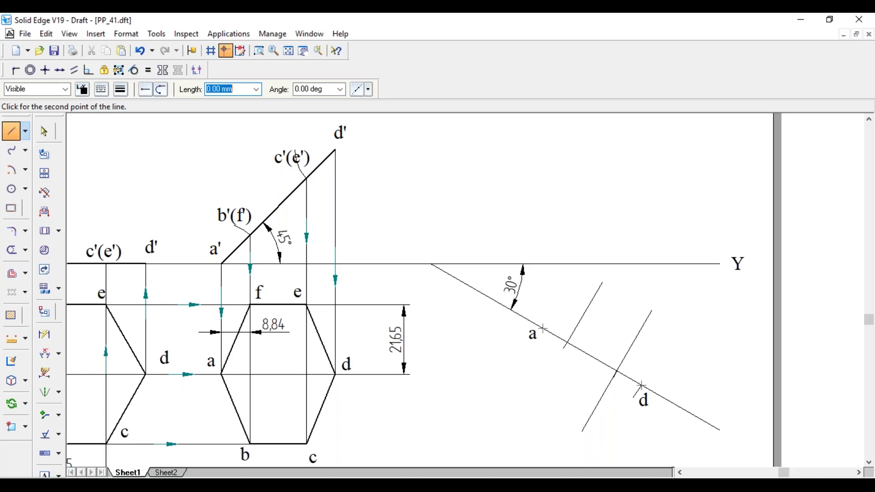
right_click(658, 350)
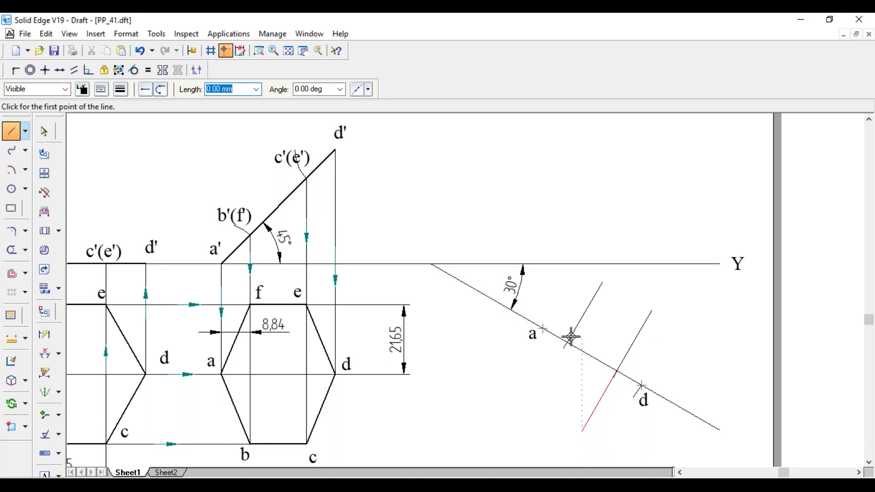
Draw a 21.65 mm line at -120° downward from the mark nearest a, opposite its upper perpendicular.
click(568, 341)
text(21.65)
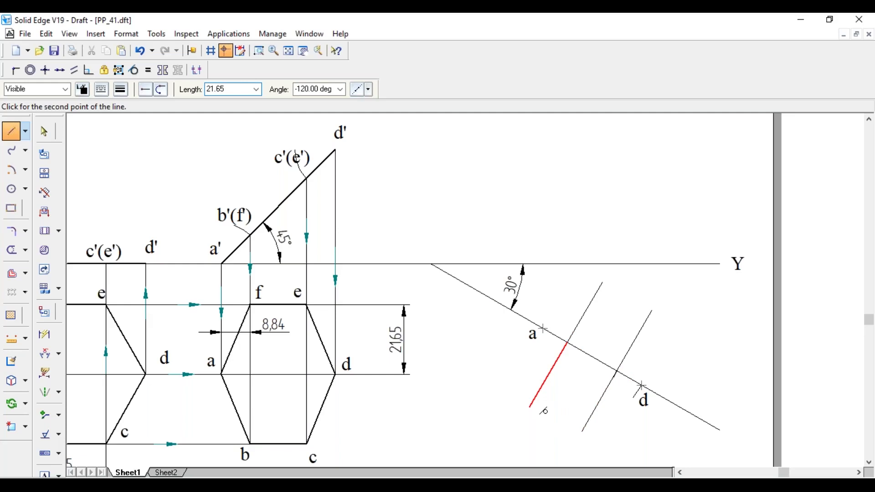
key(Tab)
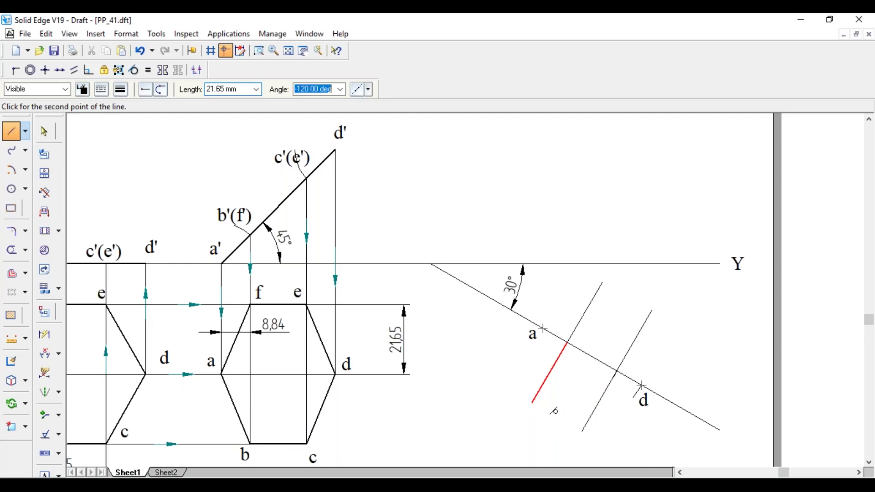
key(Return)
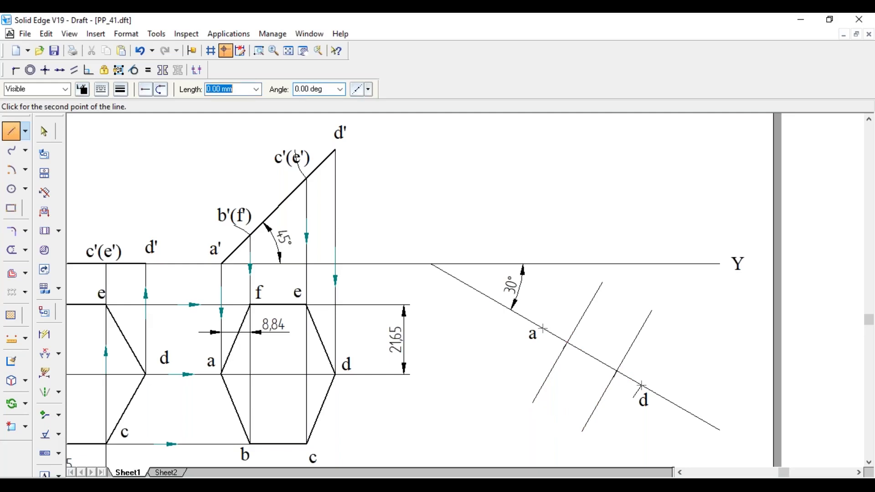
key(Escape)
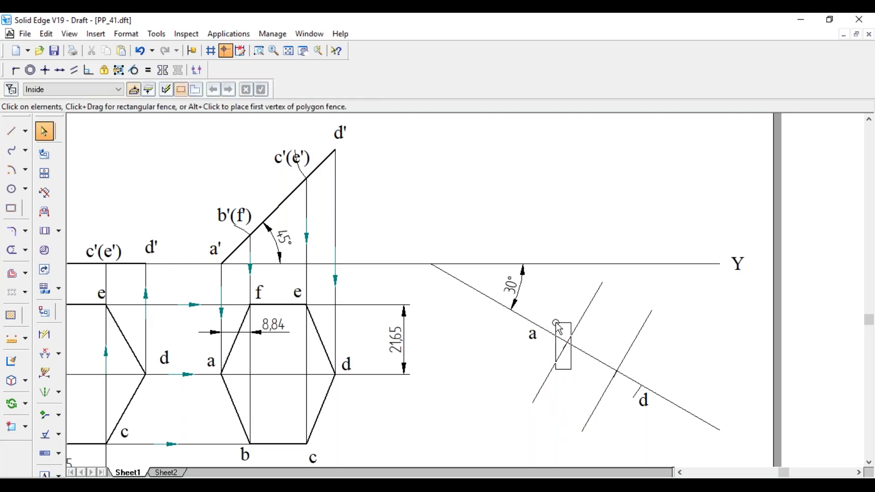
Delete the two 8.84 mm arc marks where the perpendiculars cross the inclined line.
drag(556, 323, 556, 323)
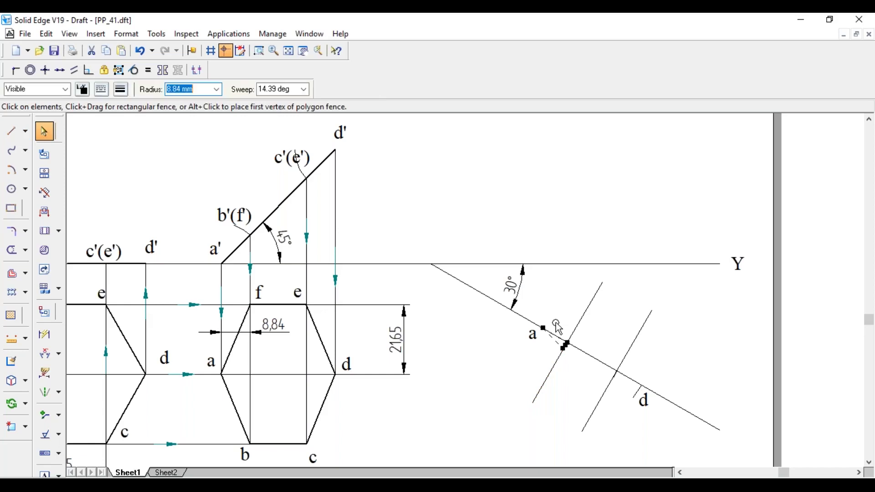
key(Delete)
drag(618, 384, 605, 356)
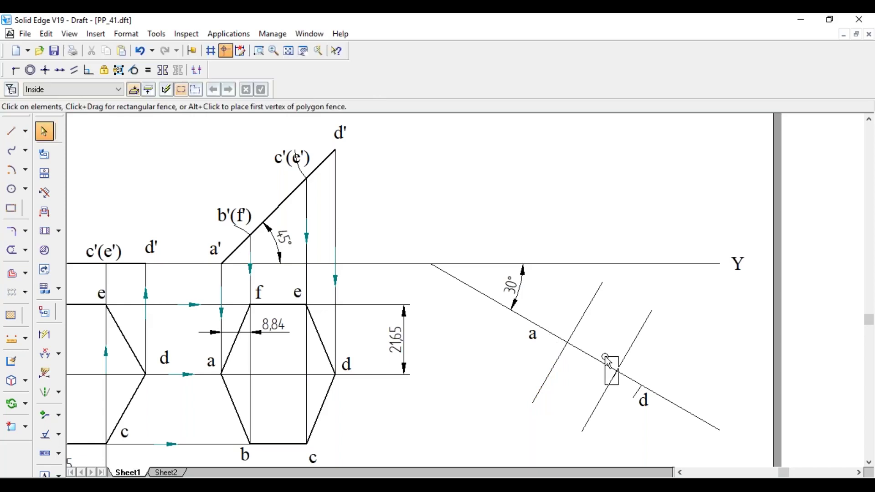
click(607, 360)
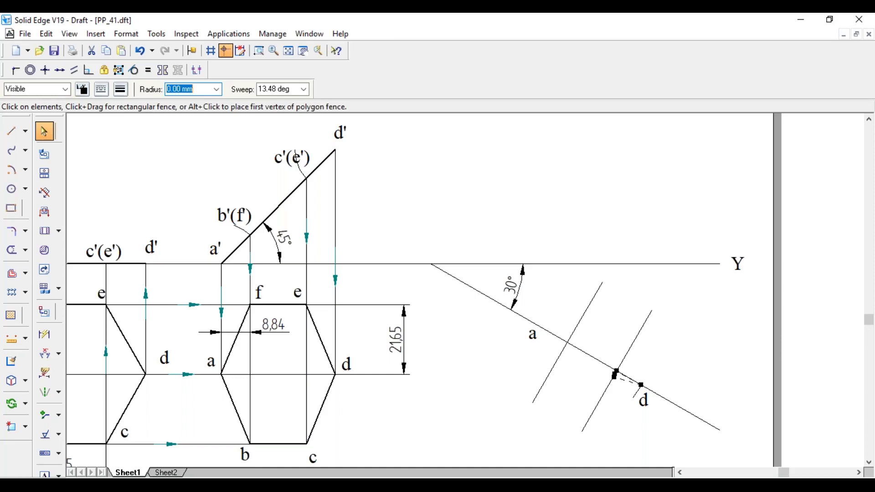
key(Delete)
Copy the labels b and c to the lower ends of the two perpendiculars, with b nearest a.
key(ctrl+v)
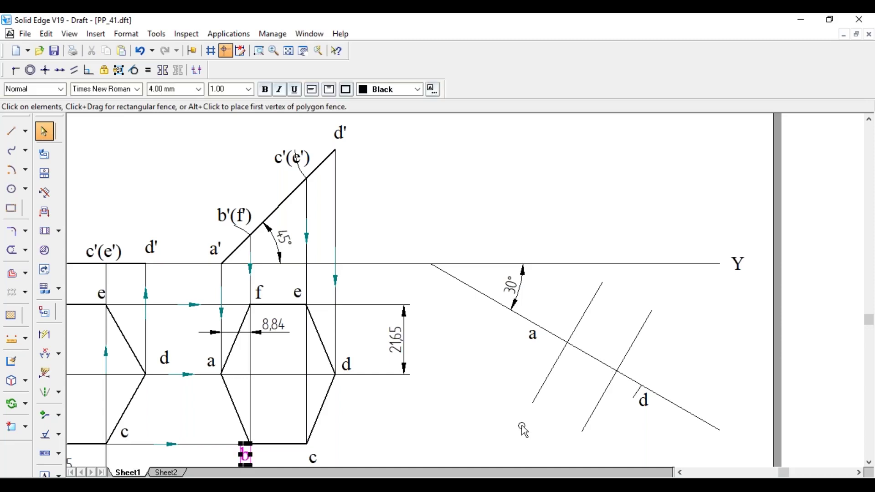
click(539, 426)
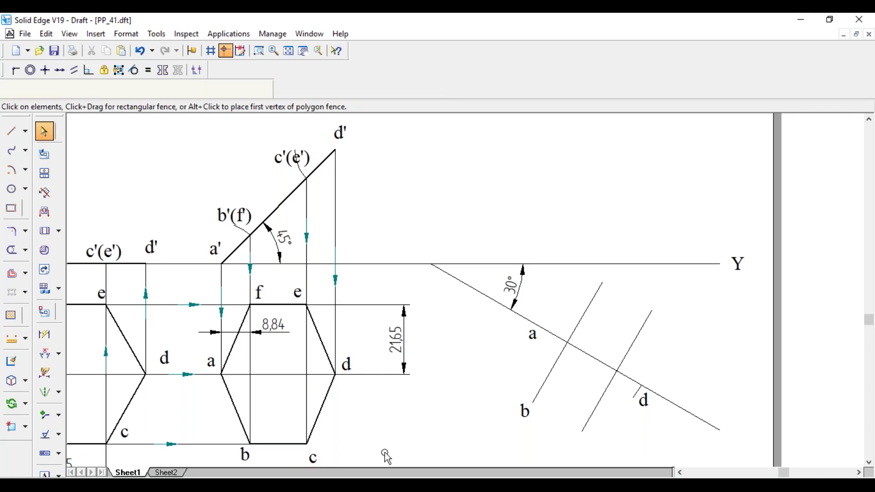
text(c)
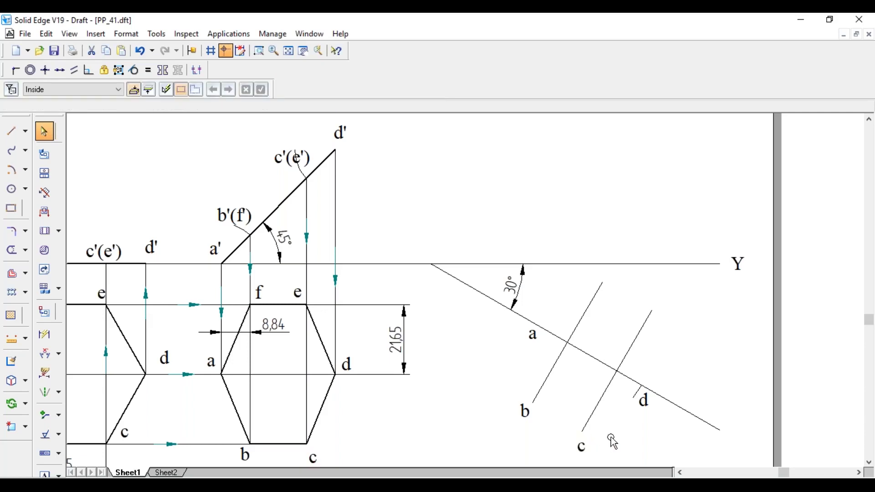
click(613, 441)
Label the upper ends of the perpendiculars e and f, with f nearest a and e nearest d.
key(ctrl+v)
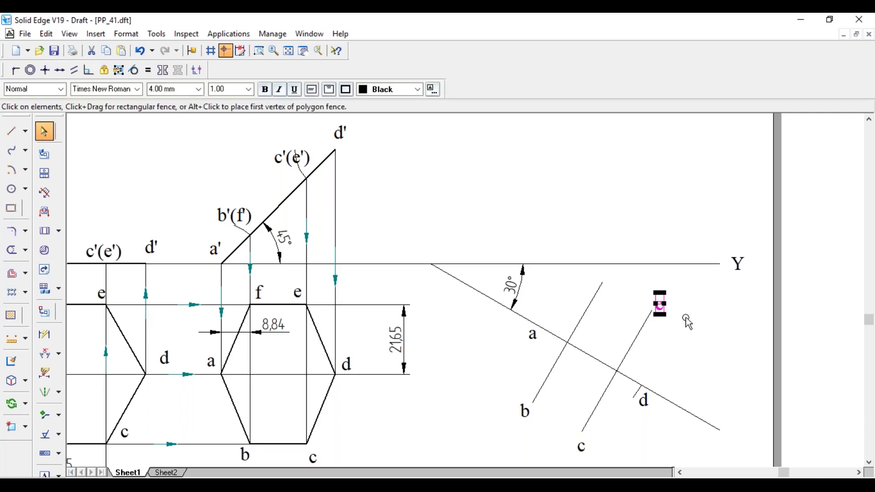
text(e)
click(688, 321)
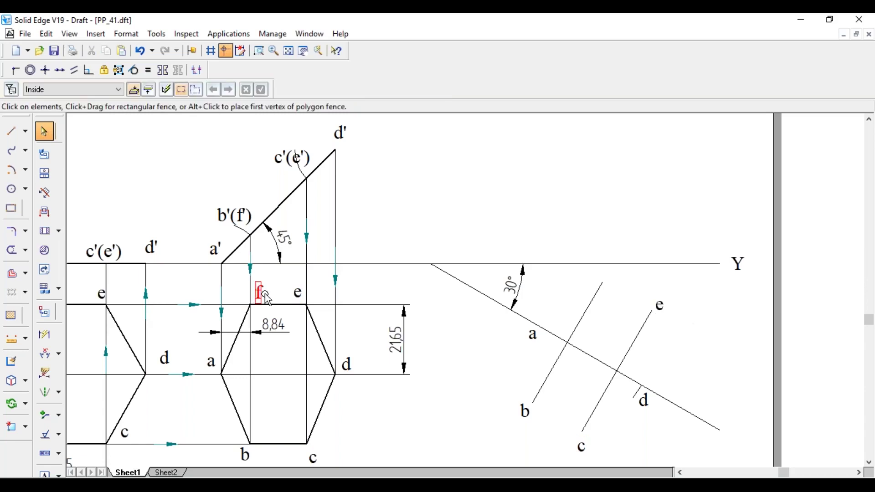
click(259, 291)
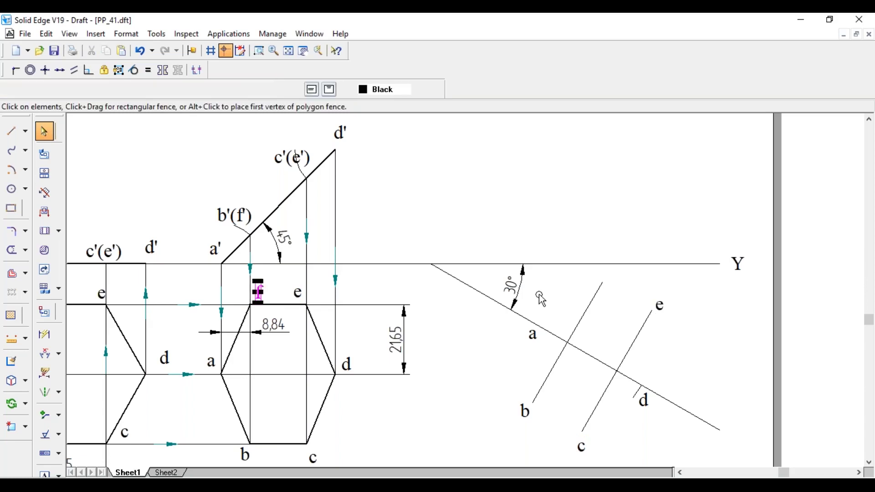
key(ctrl+c)
key(ctrl+v)
click(722, 324)
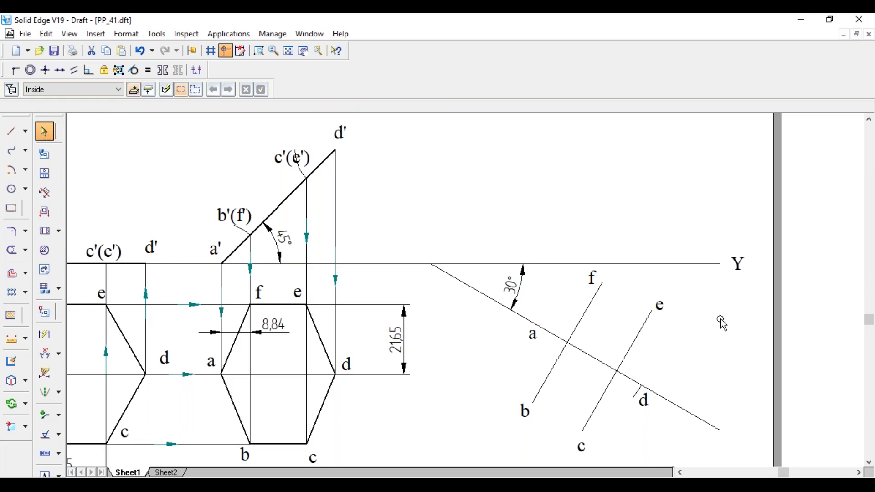
Draw the closed hexagon a-b-c-d-e-f around the inclined line with 0.70 mm wide visible lines.
click(15, 133)
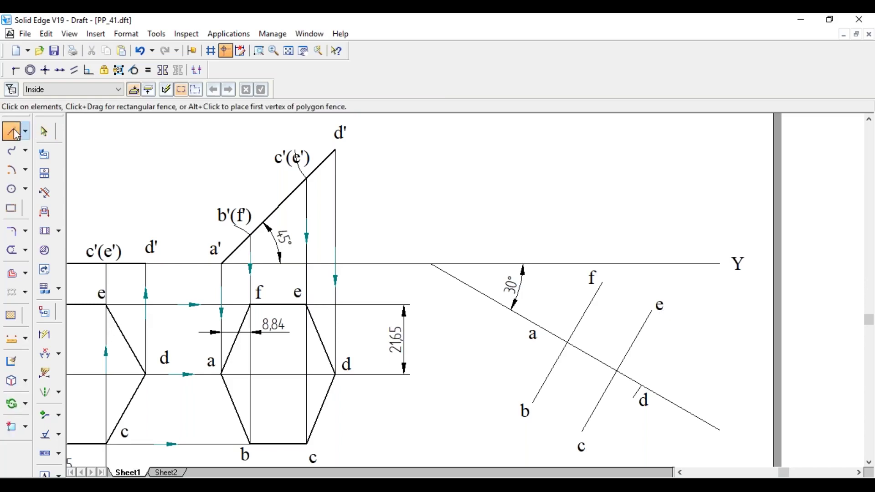
click(121, 92)
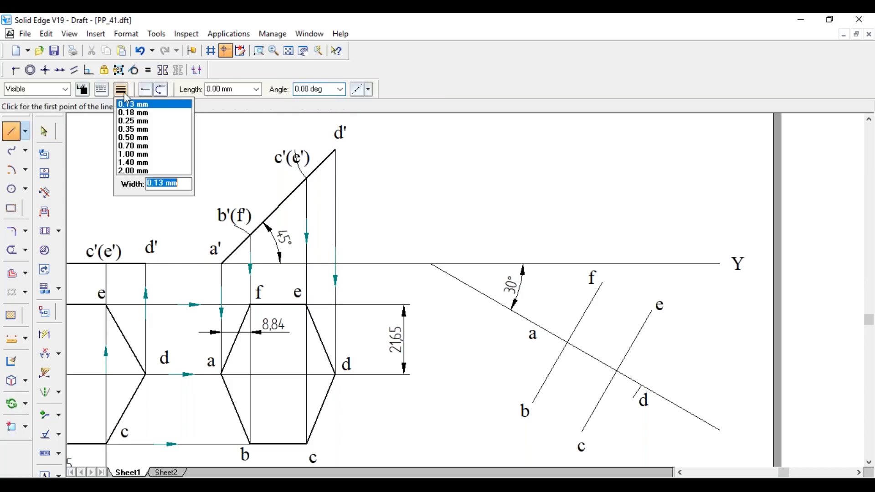
click(139, 145)
click(542, 336)
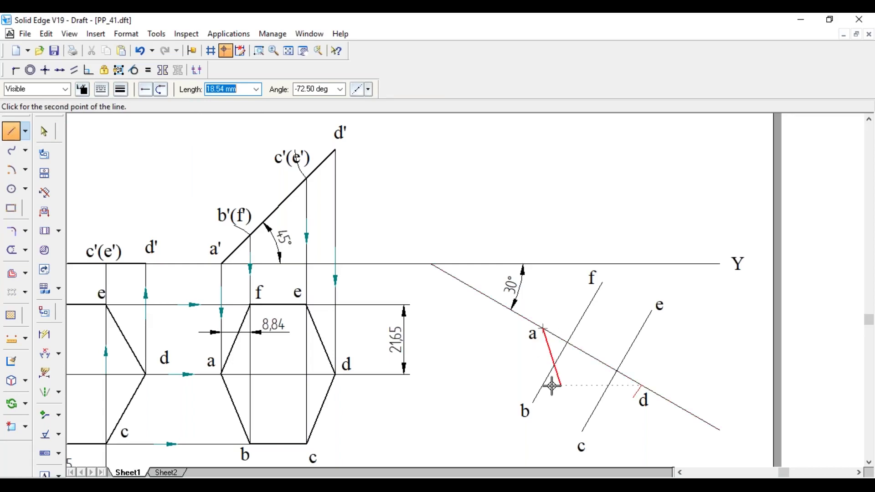
click(533, 403)
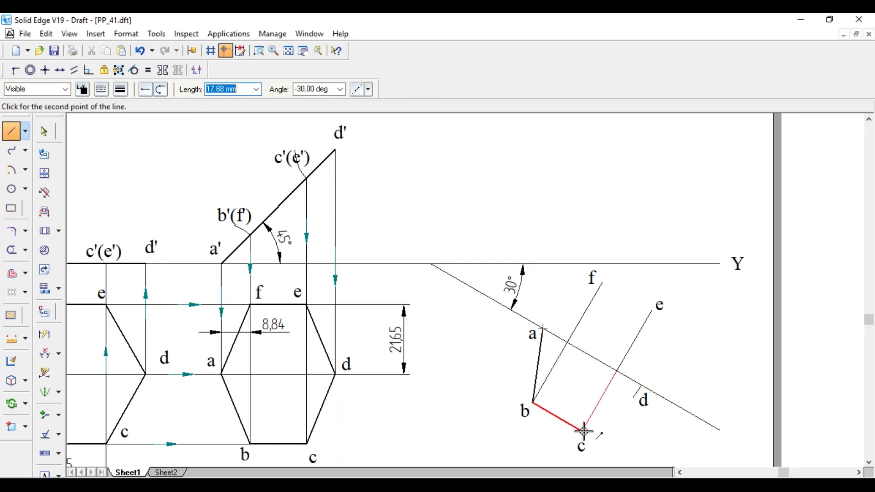
click(583, 431)
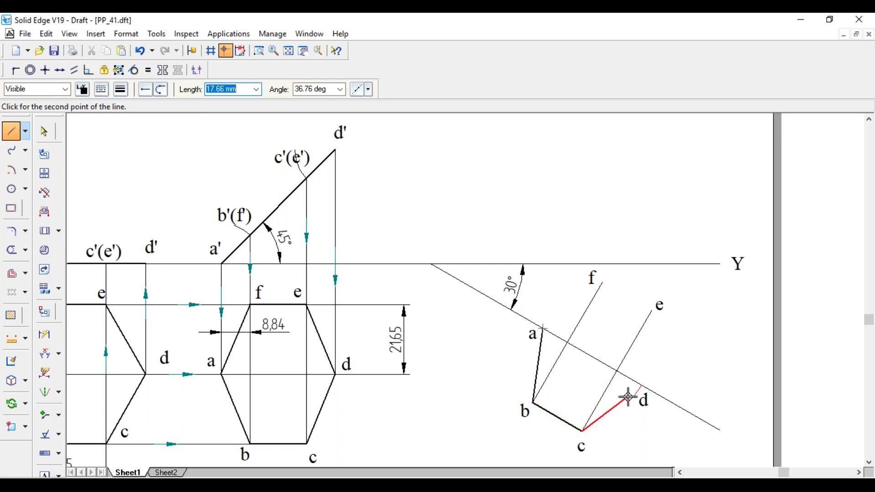
click(641, 385)
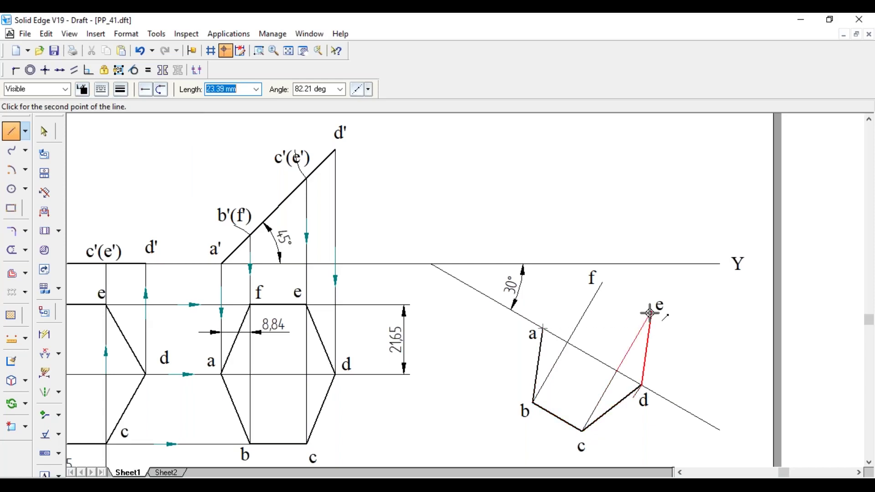
click(651, 310)
click(601, 283)
click(542, 330)
key(Escape)
click(632, 402)
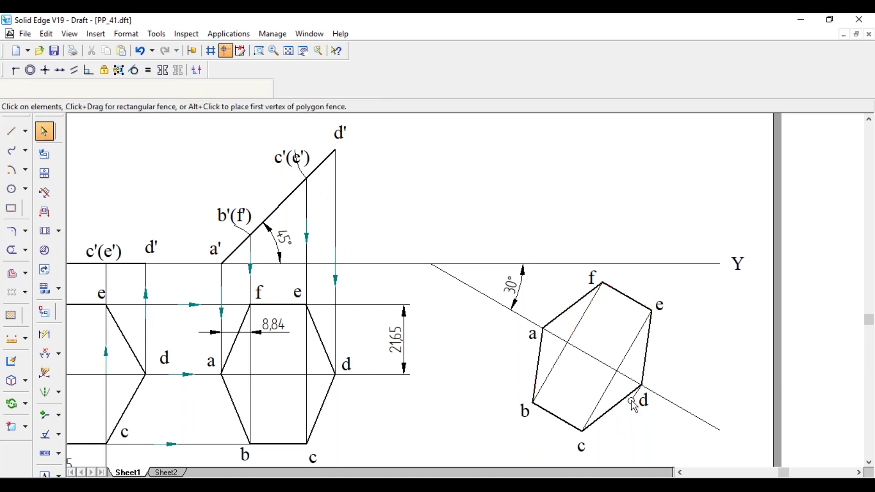
Draw three horizontal projectors from b'(f'), c'(e') and d' on the 45° view across to above the inclined hexagon.
click(634, 407)
key(Escape)
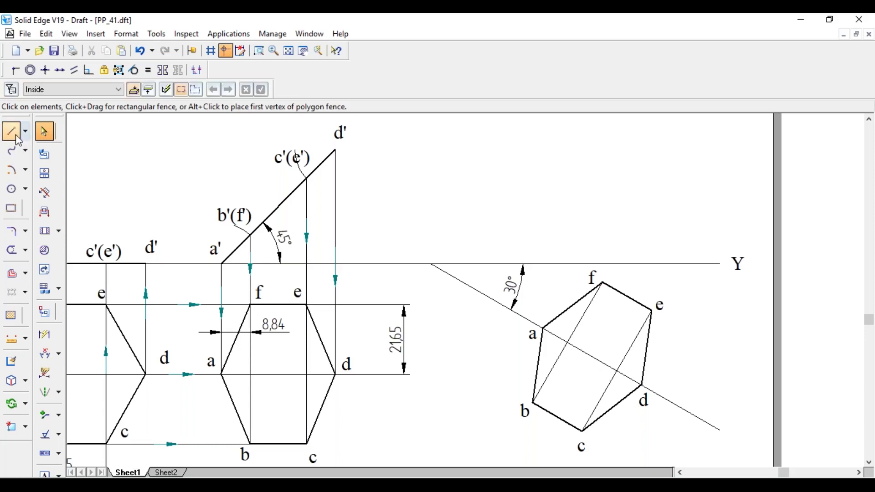
click(13, 133)
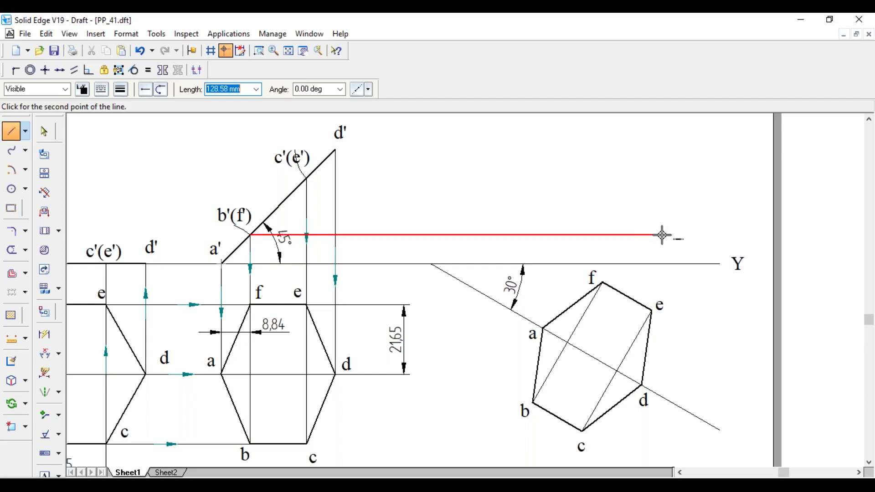
click(630, 234)
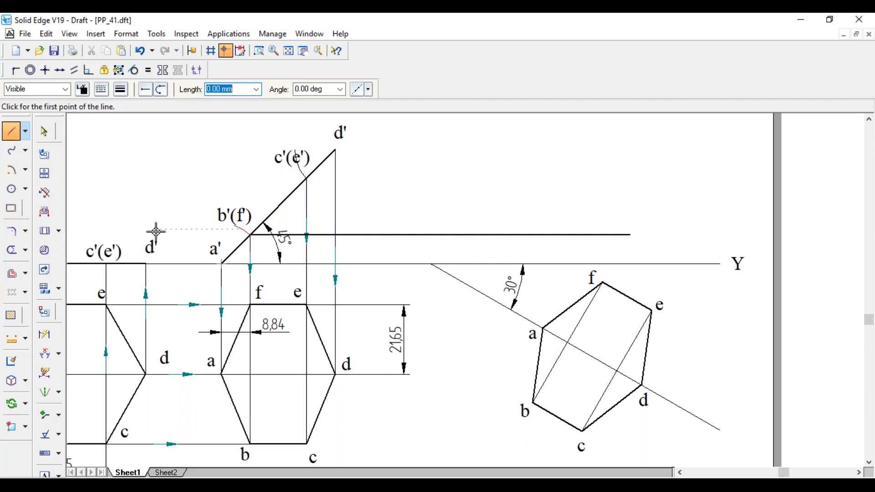
click(308, 181)
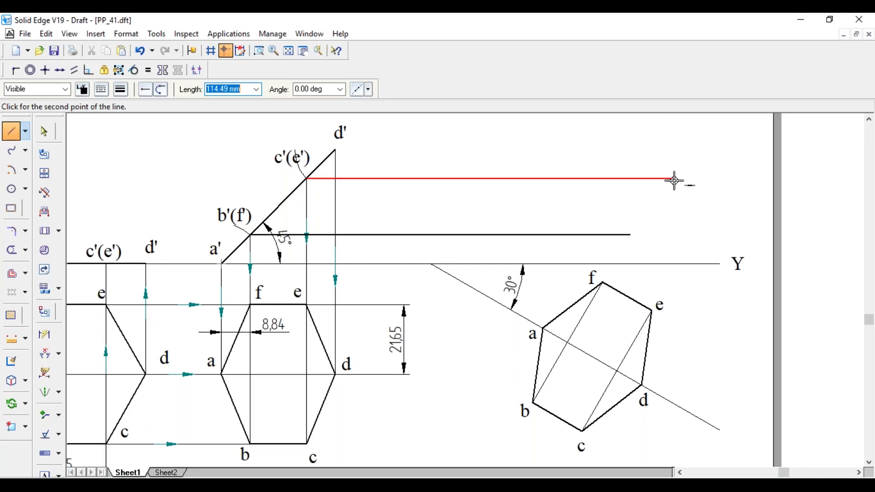
click(691, 178)
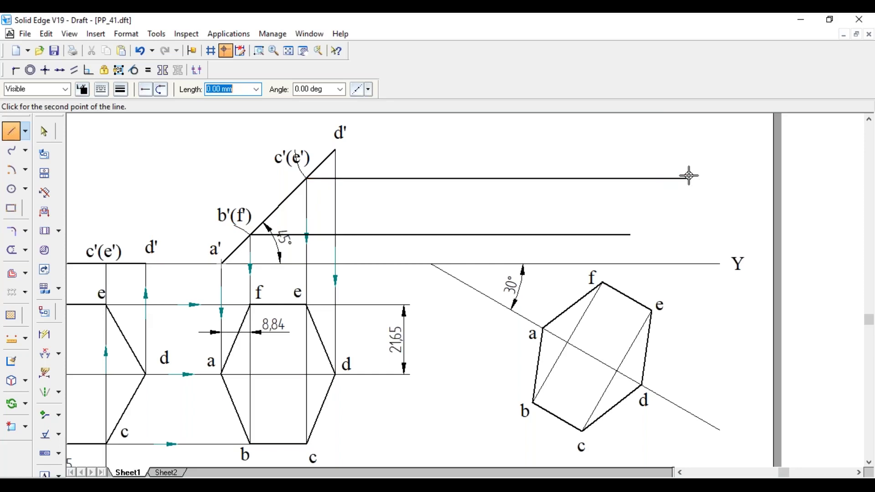
click(335, 151)
click(680, 151)
key(Escape)
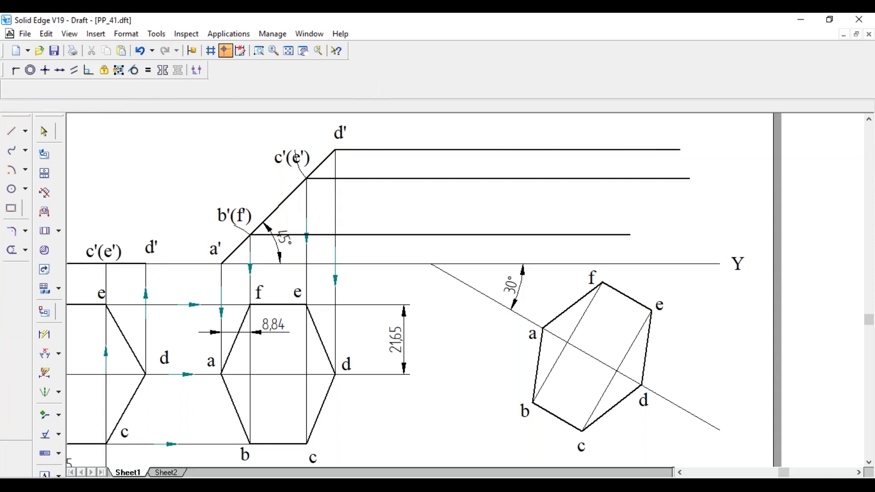
Set the width of the three horizontal projectors to 0.13 mm.
click(659, 153)
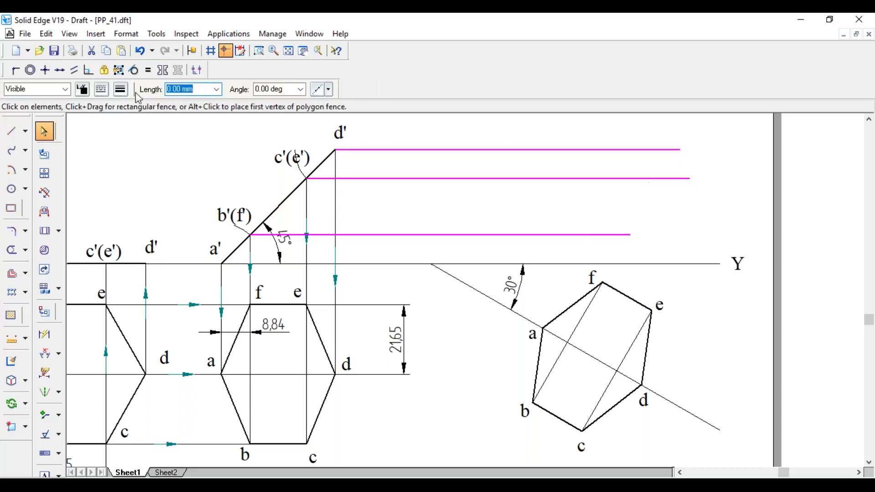
click(121, 90)
click(129, 104)
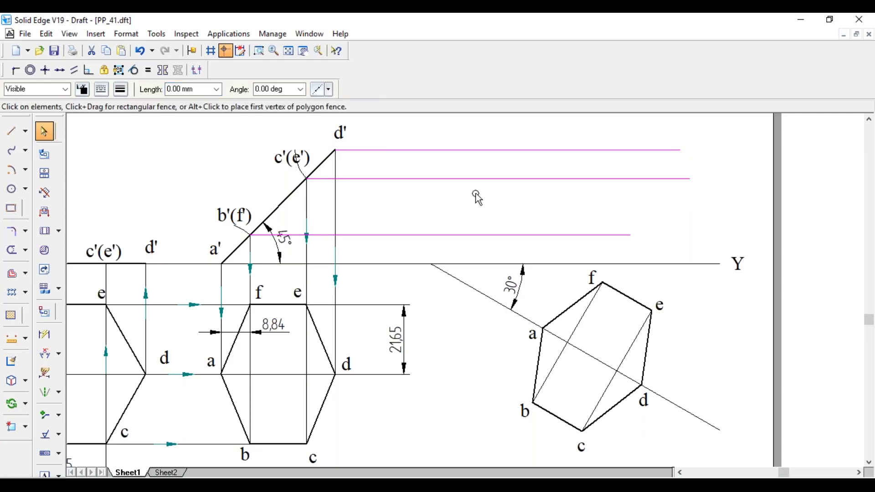
click(477, 197)
Draw 0.13 mm vertical projectors from a of the inclined hexagon to the XY line, and from b and f to the b'(f') horizontal.
click(11, 130)
click(120, 89)
click(128, 105)
click(541, 328)
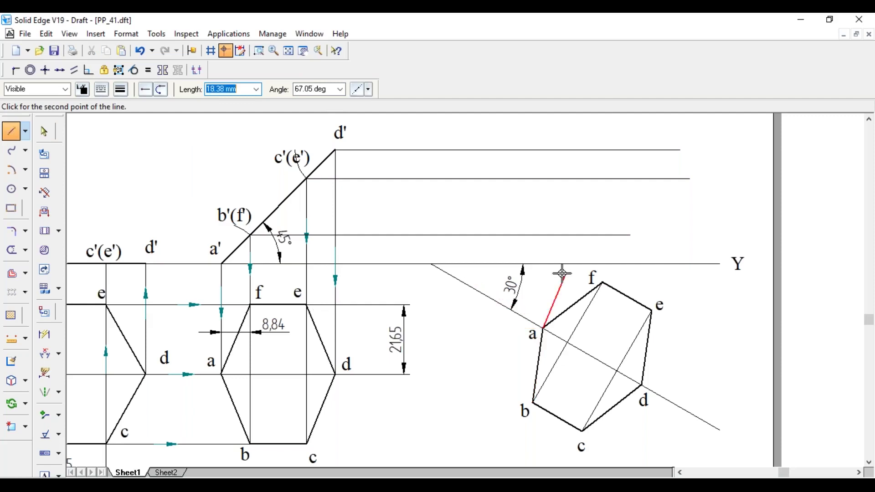
click(543, 263)
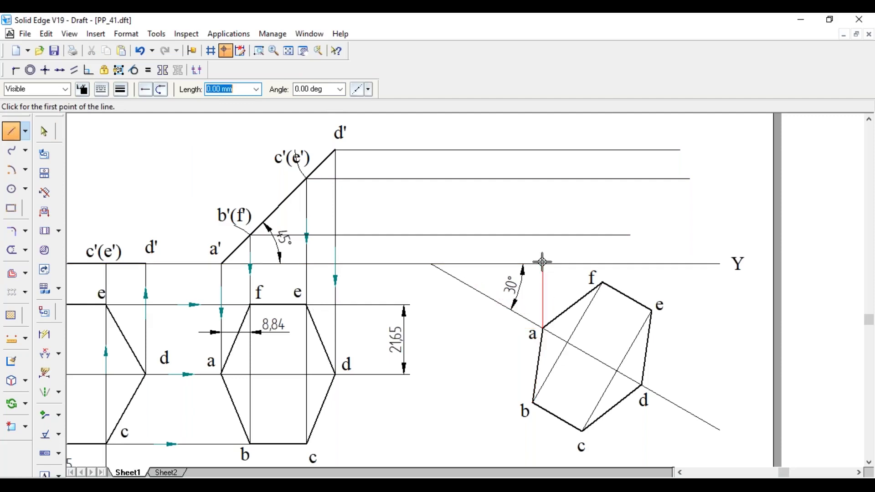
click(534, 404)
click(534, 234)
right_click(532, 223)
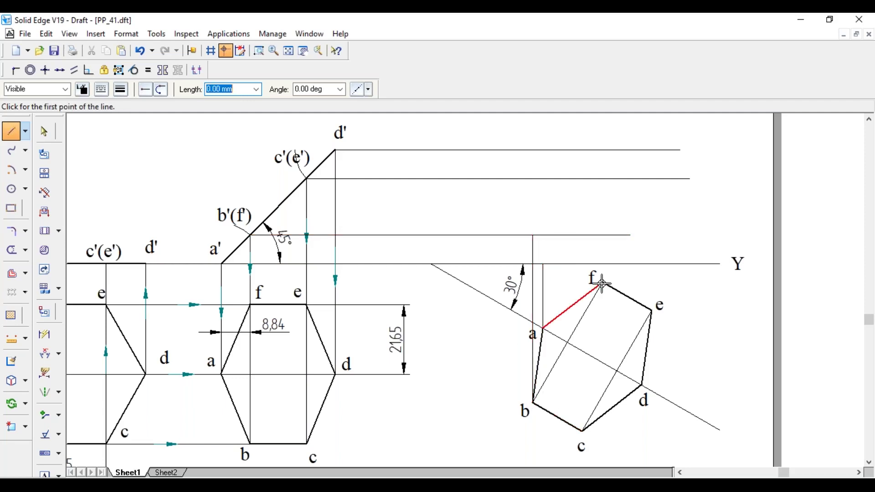
click(602, 283)
click(603, 235)
right_click(603, 215)
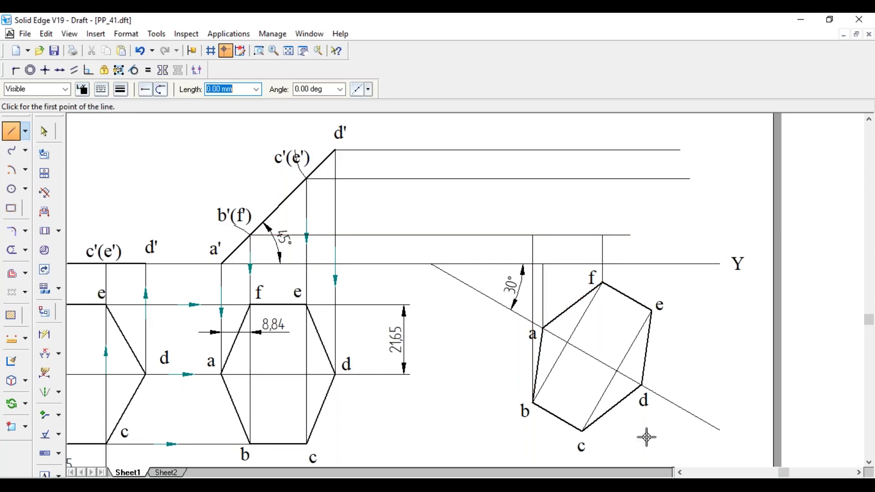
Draw vertical projectors from c and e up to the c'(e') horizontal, and from d up to the d' horizontal.
click(581, 427)
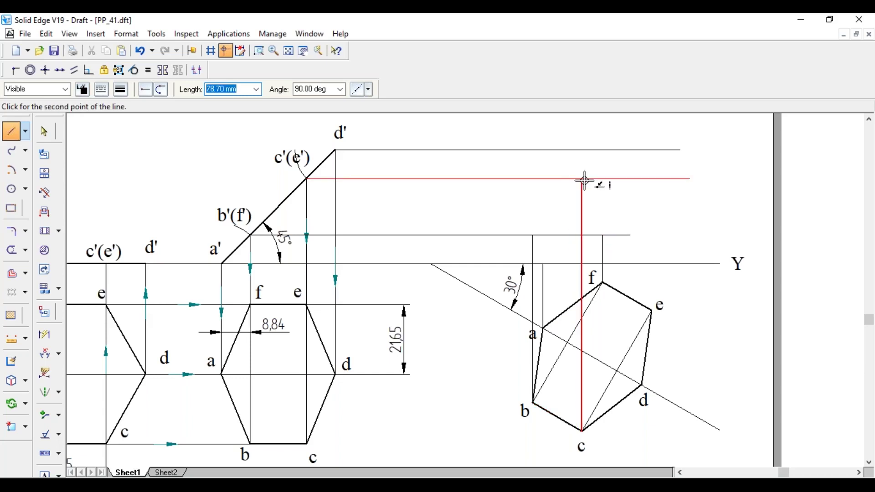
click(582, 179)
right_click(635, 195)
click(652, 311)
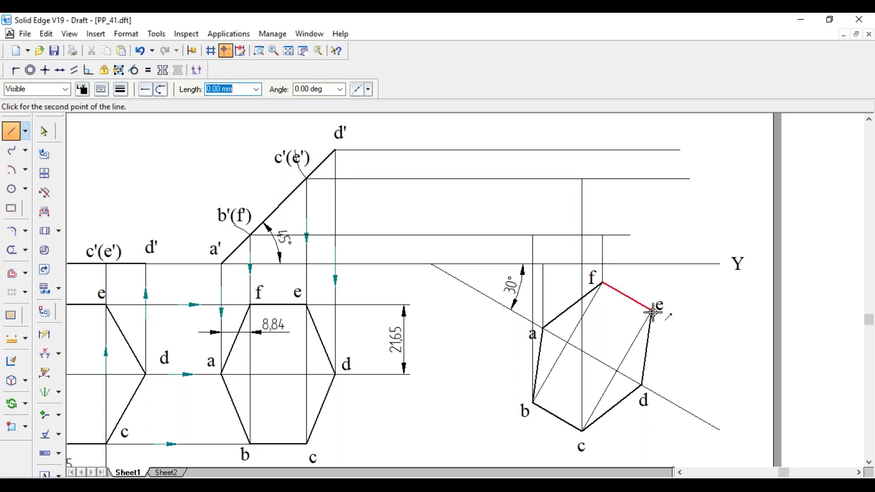
click(651, 178)
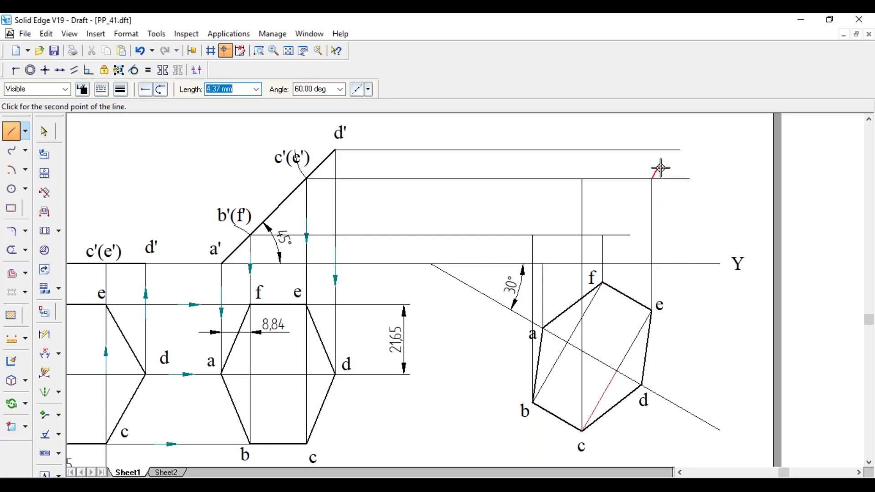
right_click(660, 168)
click(643, 385)
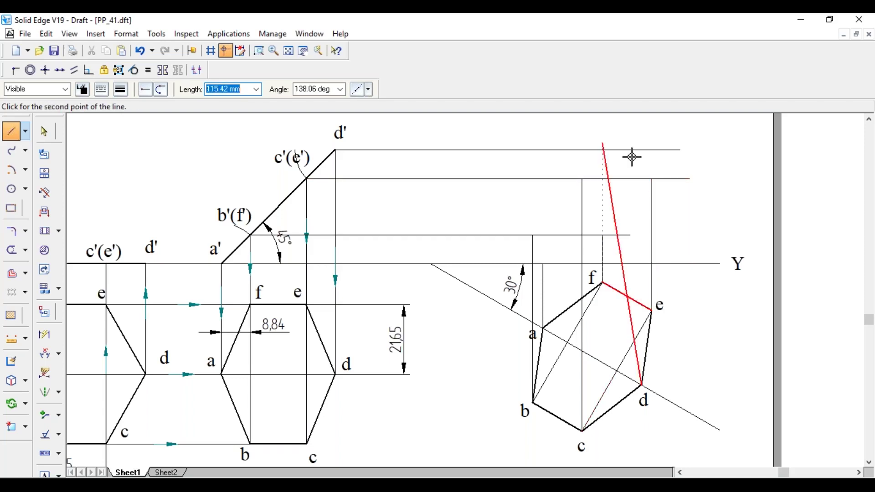
click(642, 150)
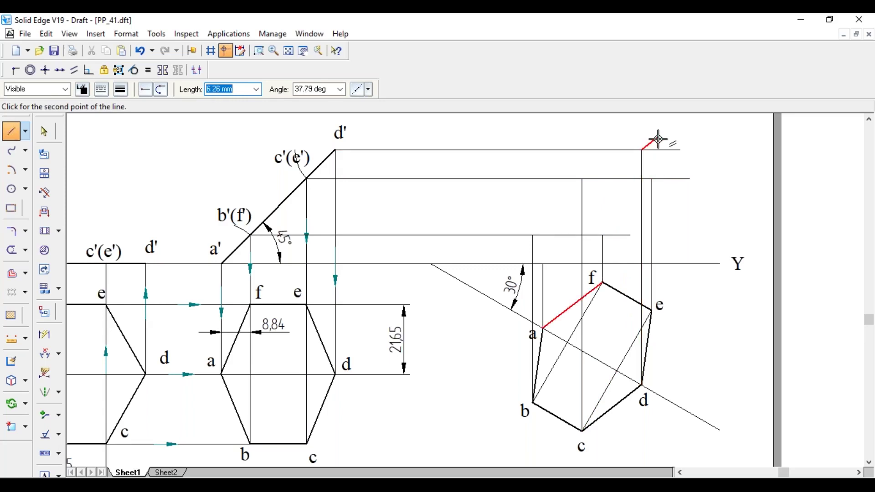
key(Escape)
Trim the ends of the three horizontal projectors that extend beyond the outermost vertical projectors.
click(10, 248)
click(621, 234)
click(663, 150)
click(682, 178)
key(Escape)
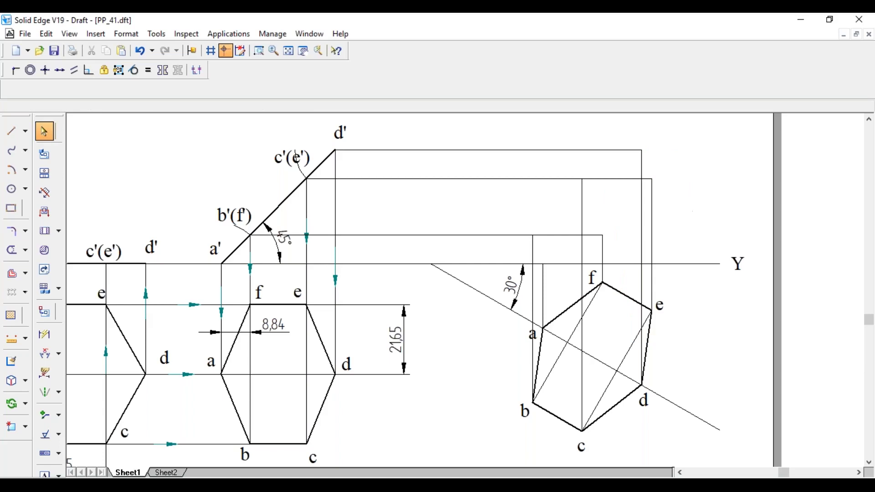
Copy the labels a' and d' from the 45° view to the upper ends of the projectors from a and d.
click(211, 249)
key(ctrl+c)
key(ctrl+v)
click(549, 249)
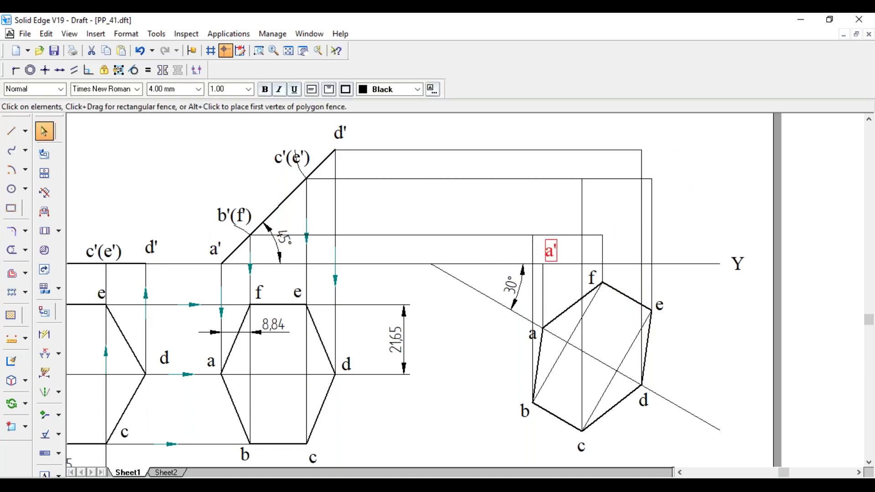
click(534, 206)
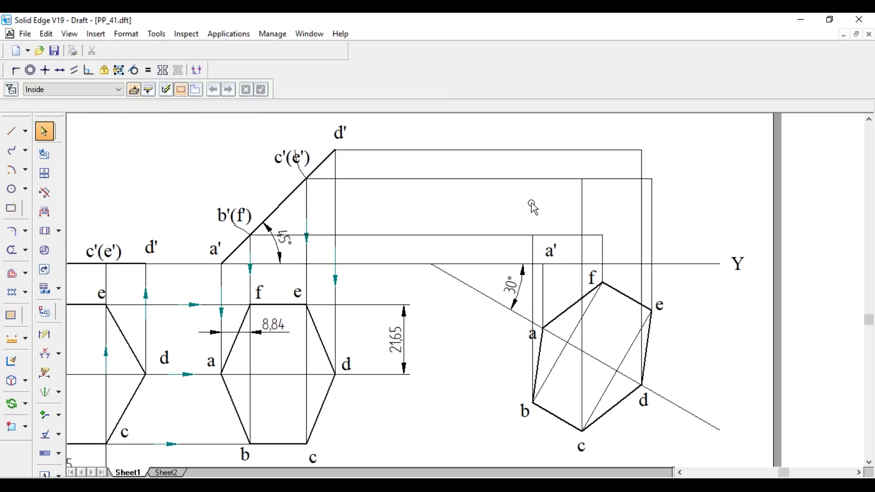
click(342, 132)
key(ctrl+c)
key(ctrl+v)
click(647, 135)
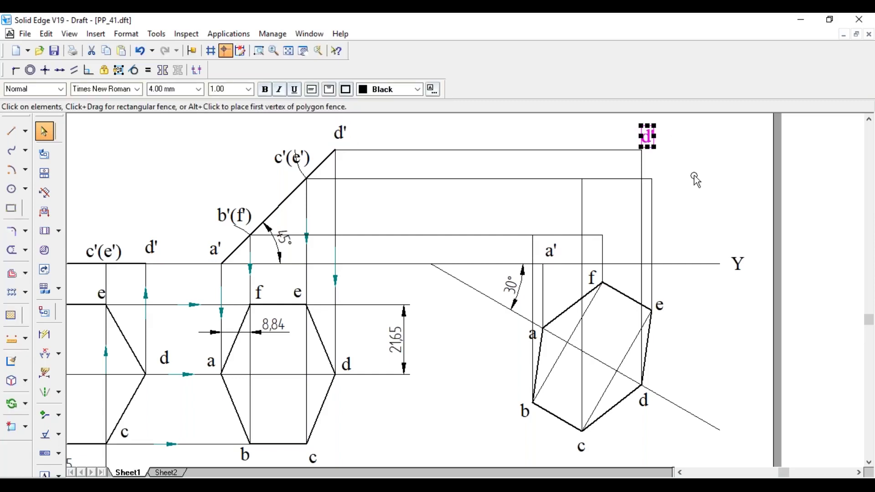
click(694, 176)
Label the upper ends of the projectors from b, c, e and f as b', c', e' and f'.
click(44, 474)
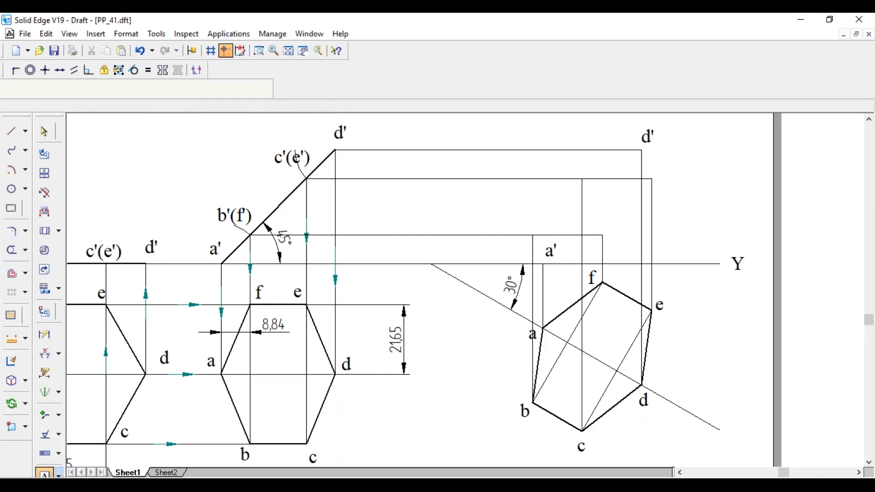
click(528, 230)
text(b')
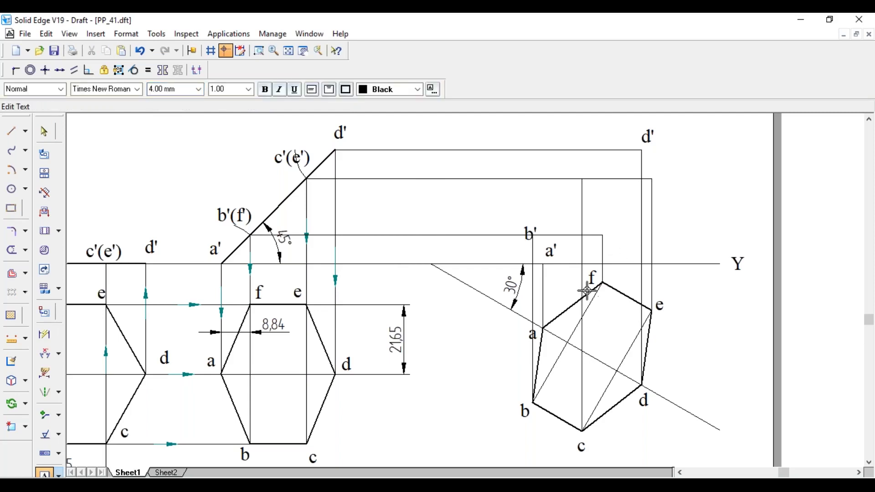
click(569, 162)
text(c')
click(662, 167)
text(e')
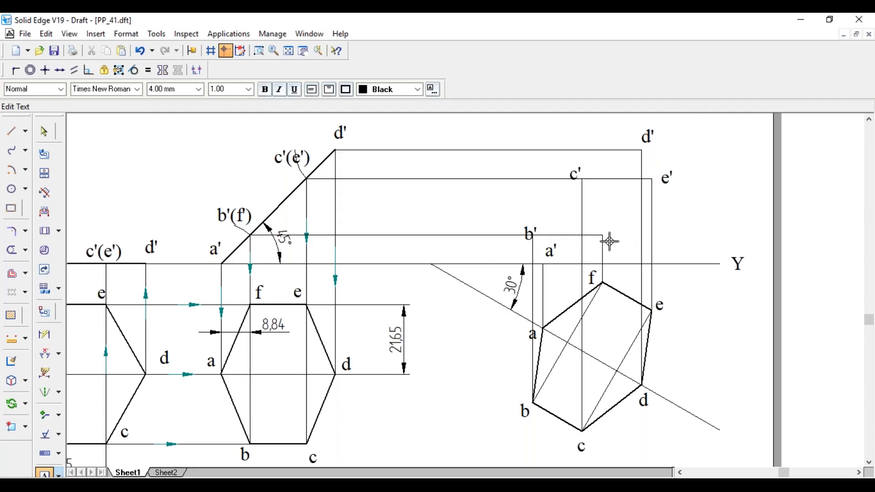
click(593, 220)
text(f)
key(Escape)
key(Escape)
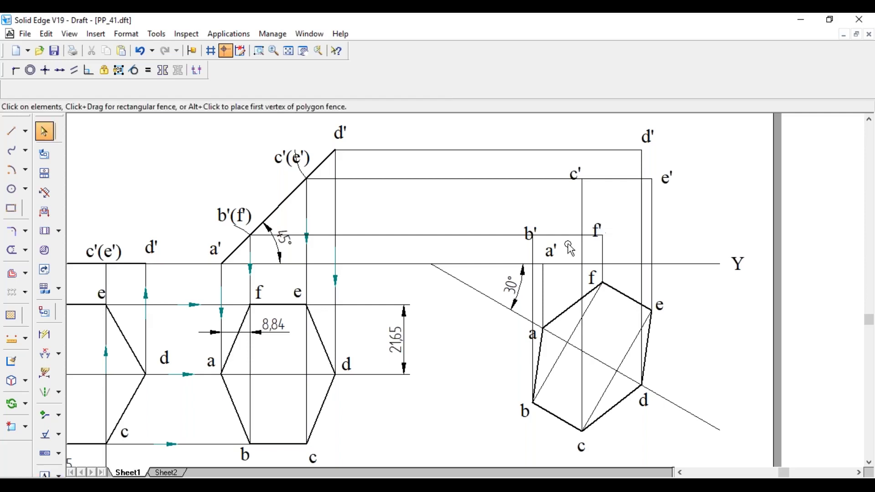
Draw the closed hexagon a'-b'-c'-d'-e'-f' through the projected points with 0.50 mm wide visible lines.
click(11, 131)
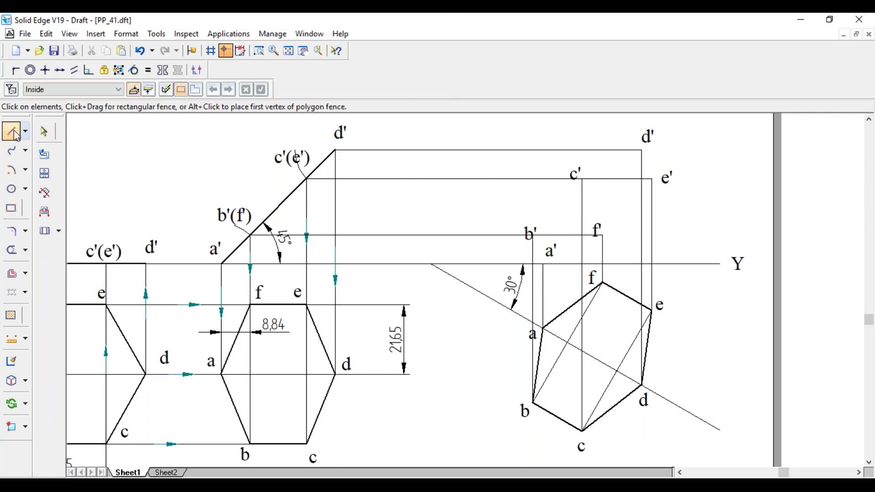
click(121, 89)
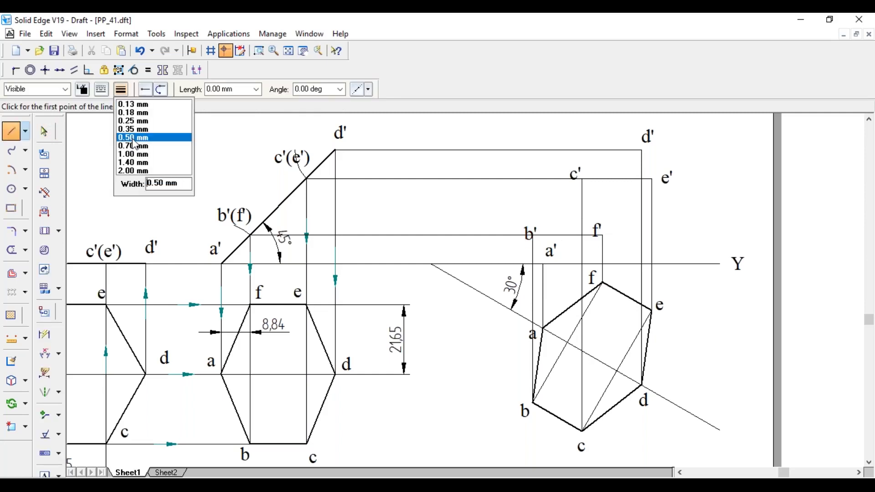
click(132, 139)
click(542, 264)
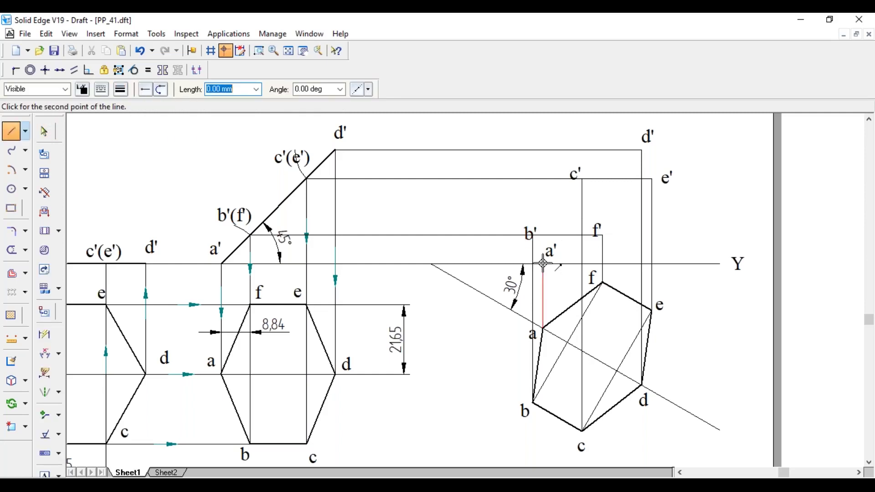
click(554, 220)
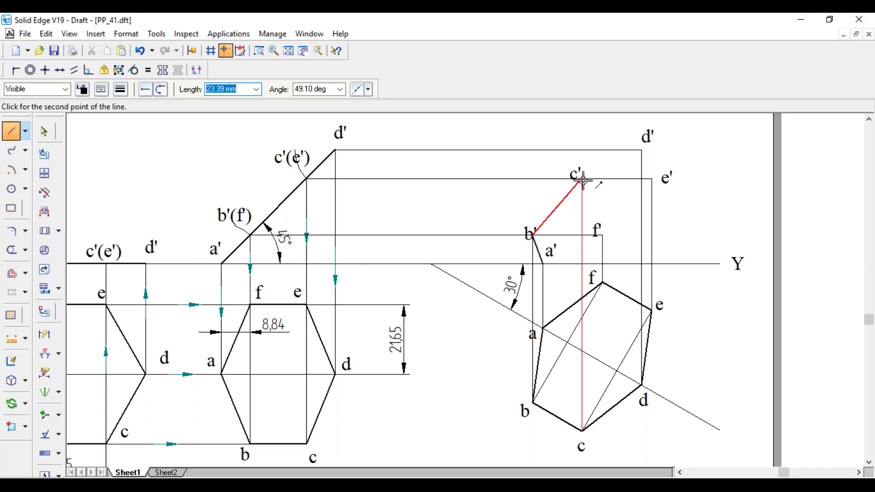
click(582, 179)
click(641, 150)
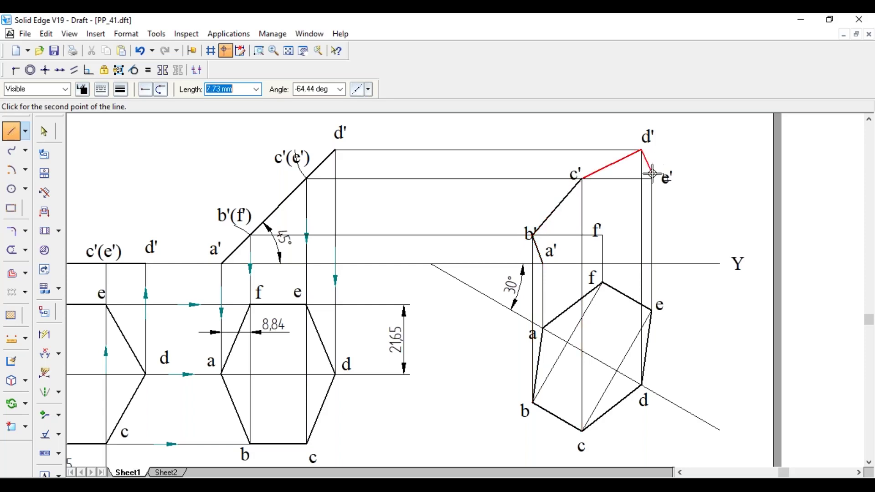
click(652, 179)
click(602, 235)
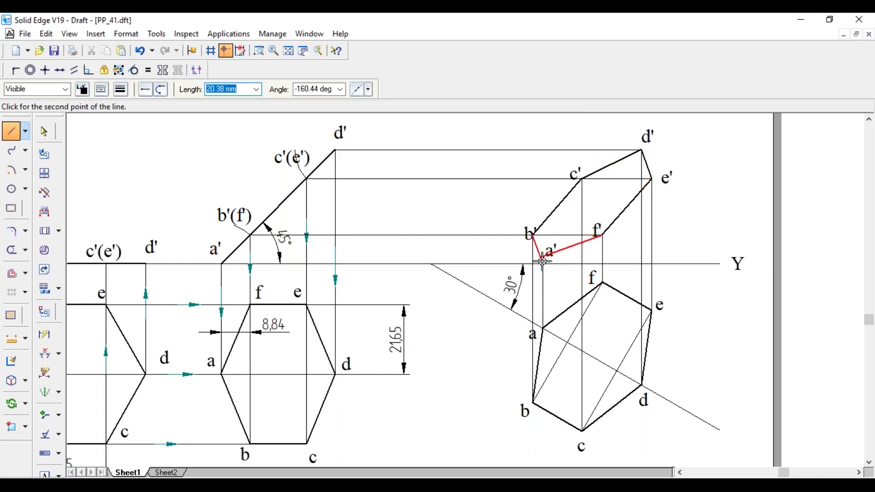
click(543, 262)
key(Escape)
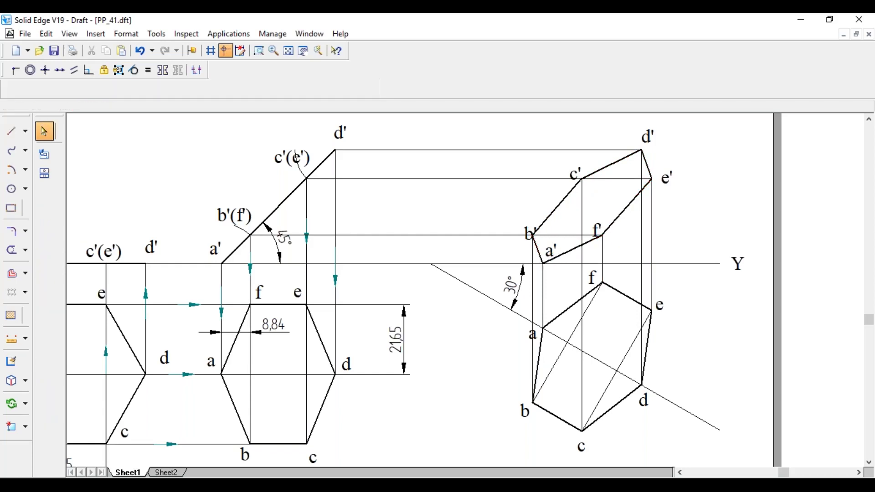
Move the labels f' and b' in the final front view upward so they sit just above their corners, clear of the horizontal projector.
mouse_move(600, 225)
mouse_down()
mouse_move(612, 200)
mouse_move(605, 215)
mouse_up()
click(673, 217)
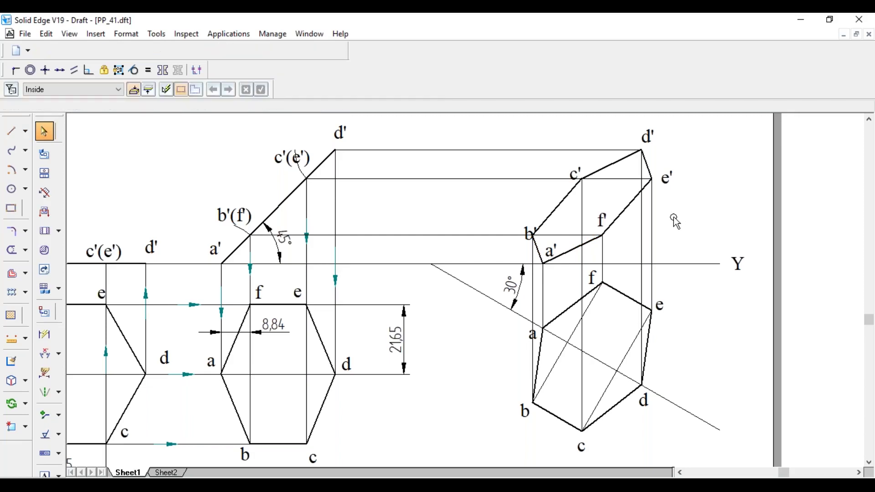
drag(528, 223, 533, 198)
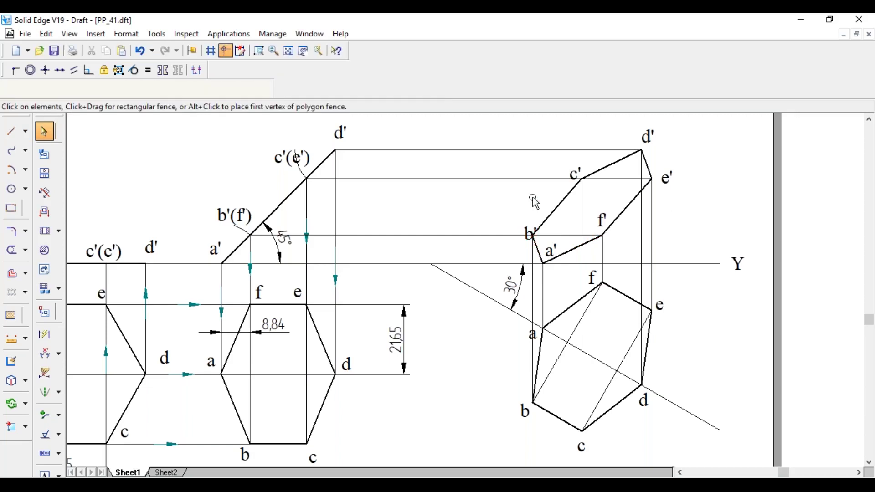
drag(530, 233, 529, 223)
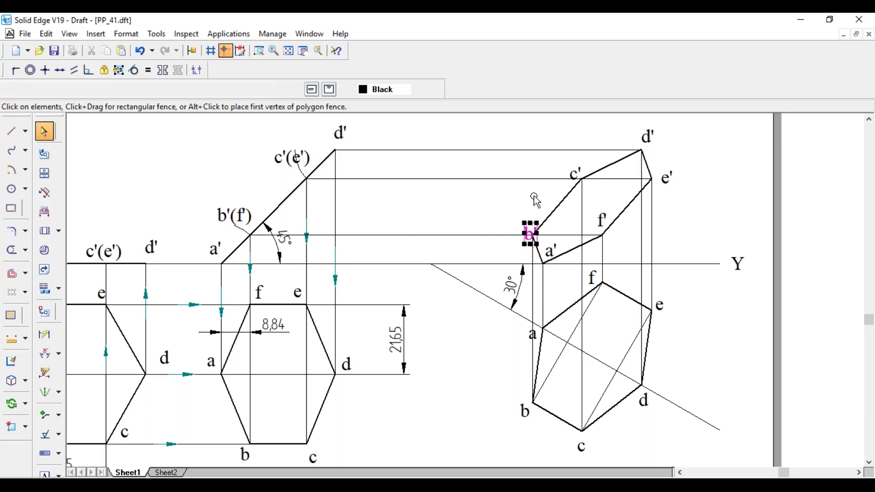
click(710, 212)
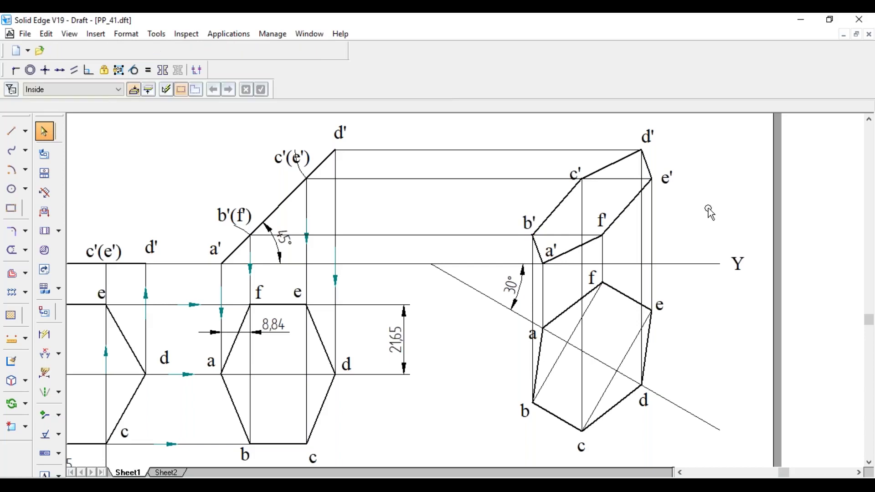
Add leader arrowheads pointing right on the three horizontal projectors running from the 45° view to the final front view.
click(46, 415)
click(491, 150)
click(464, 150)
click(470, 179)
click(437, 178)
click(449, 235)
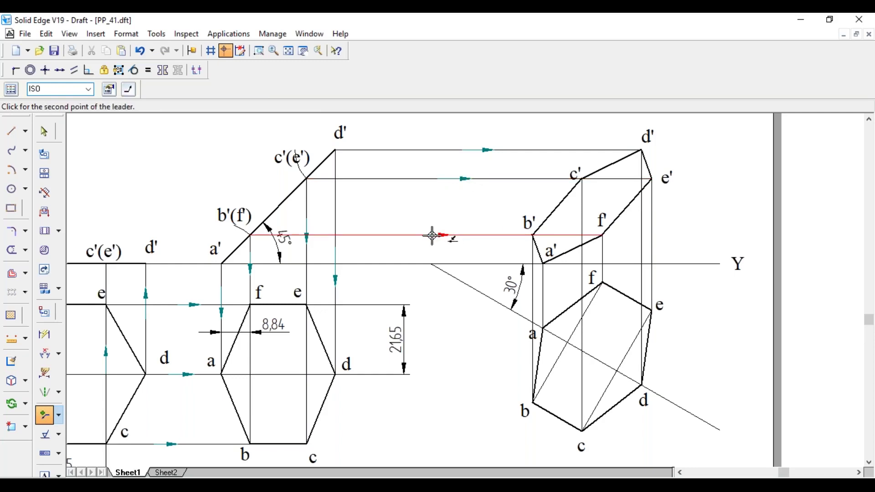
click(430, 236)
Add upward-pointing leader arrowheads on the vertical projectors rising from e, d and f of the inclined top view.
click(652, 233)
click(652, 253)
click(641, 255)
click(642, 269)
click(603, 255)
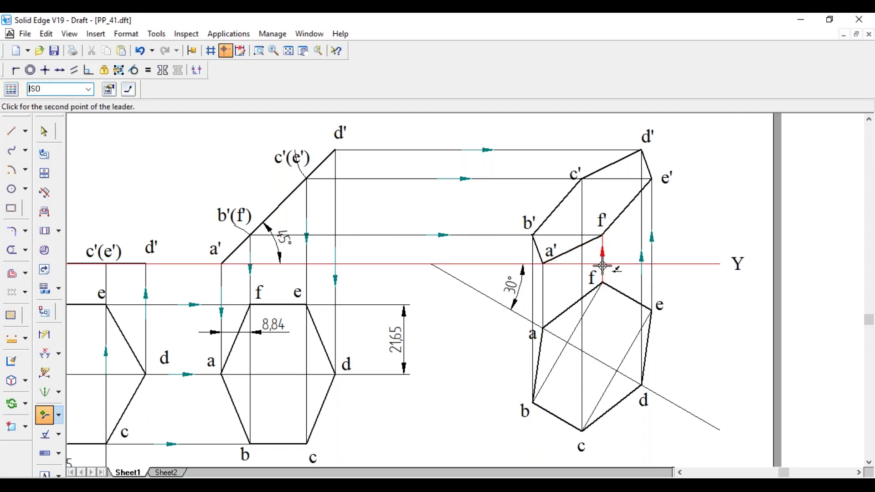
click(602, 266)
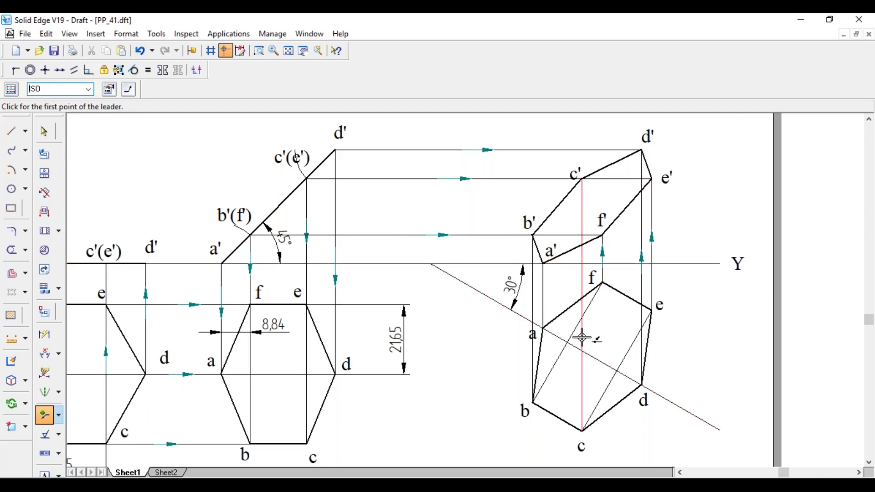
Add upward-pointing leader arrowheads on the vertical projectors rising from c, a and b of the inclined top view.
click(582, 348)
click(580, 358)
click(543, 284)
click(543, 301)
click(532, 297)
click(534, 306)
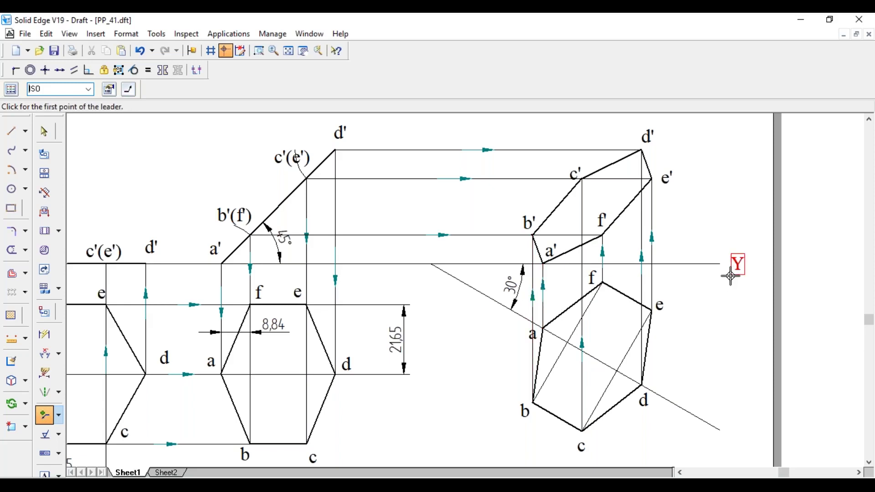
key(Escape)
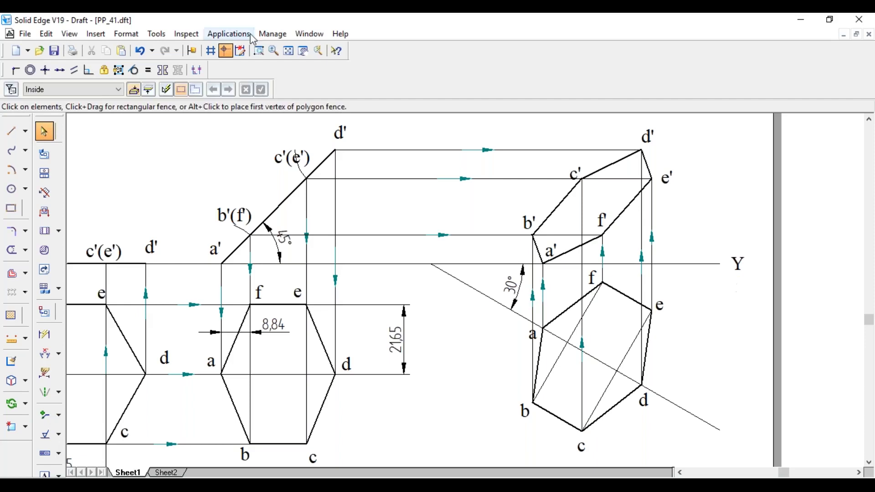